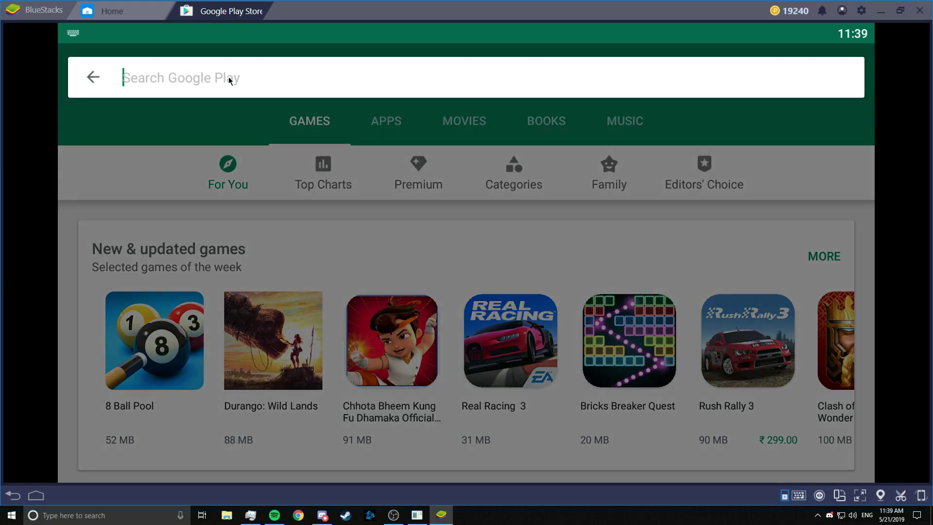
Find Google Chrome: Fast & Secure in Google Play and open the app
{"action": "type", "text": "chr"}
{"action": "key", "text": "Down"}
{"action": "key", "text": "Return"}
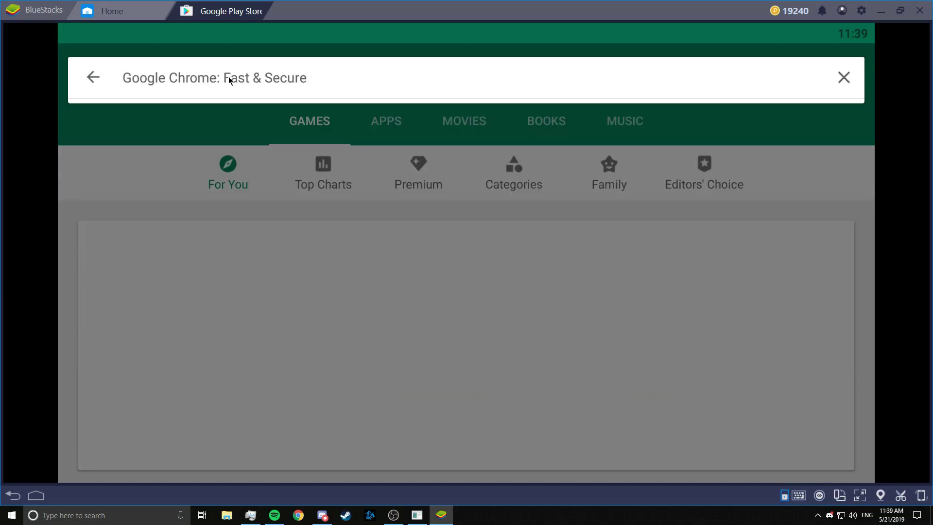
{"action": "left_click", "coordinate": [777, 270]}
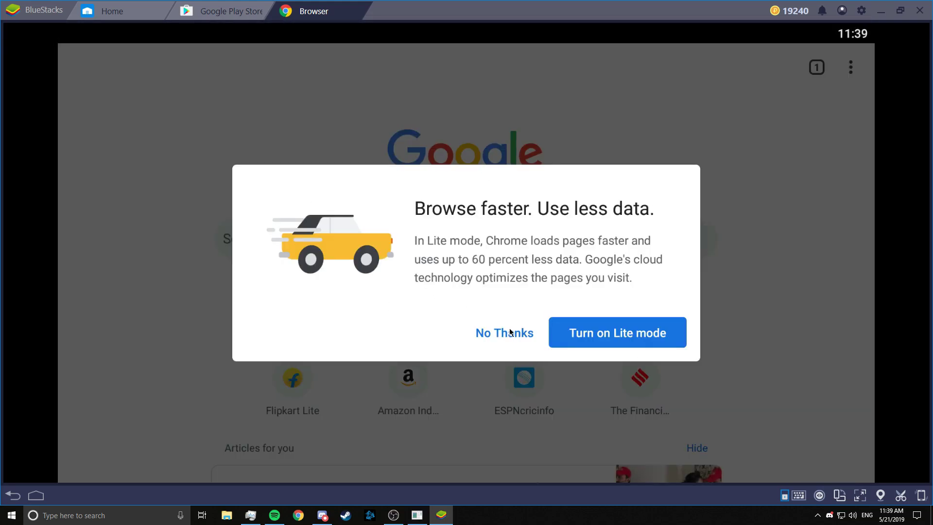
Decline Lite mode in Chrome and open the copied Google Drive link from the address suggestions
{"action": "left_click", "coordinate": [496, 329]}
{"action": "left_click", "coordinate": [377, 227]}
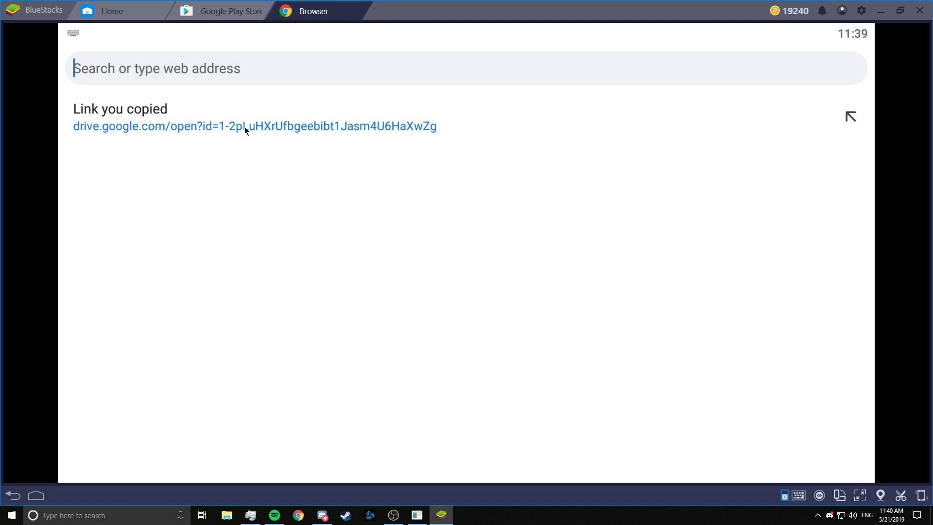
{"action": "left_click", "coordinate": [244, 127]}
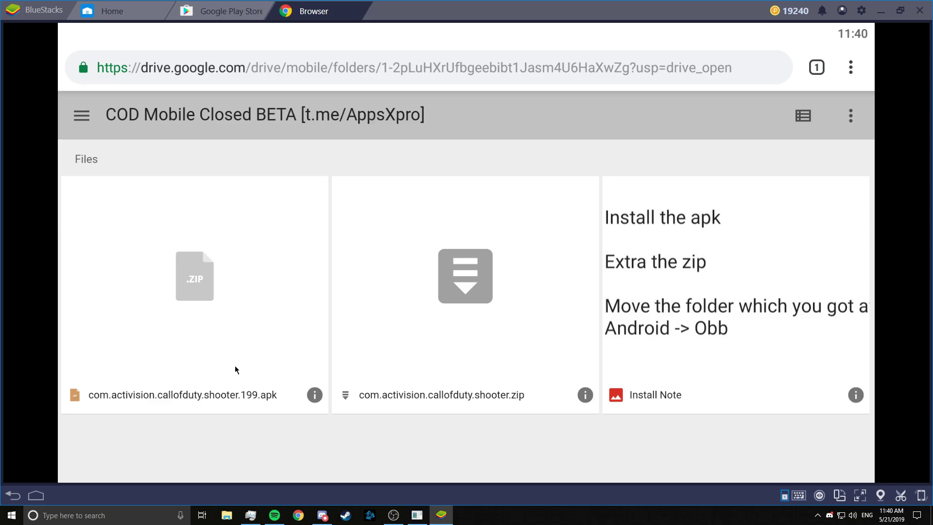
Download com.activision.callofduty.shooter.199.apk from the Drive folder, choosing to keep the file, and return to the file list
{"action": "left_click", "coordinate": [235, 340]}
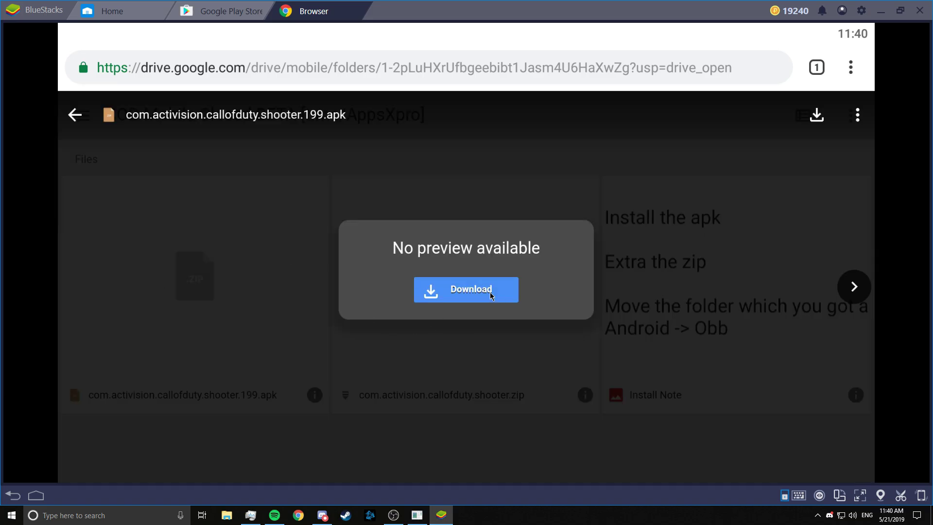
{"action": "left_click", "coordinate": [491, 294]}
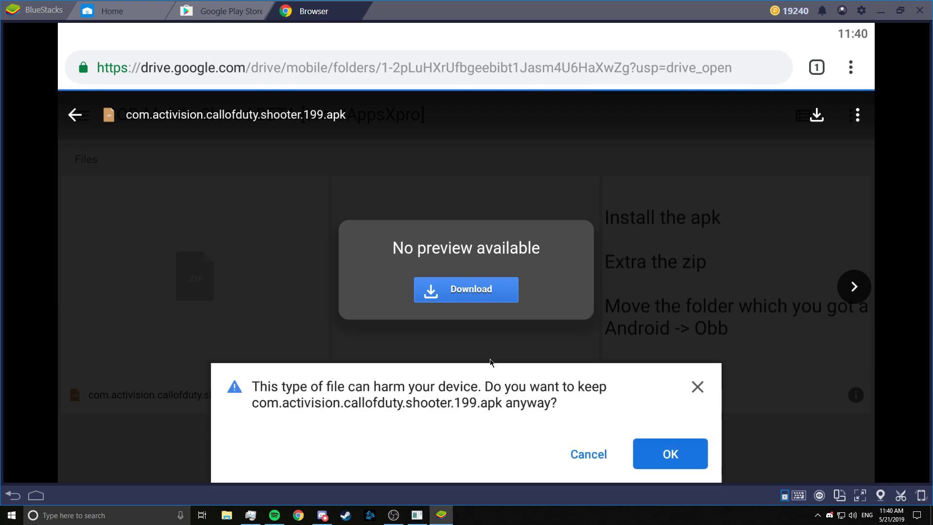
{"action": "left_click", "coordinate": [686, 457]}
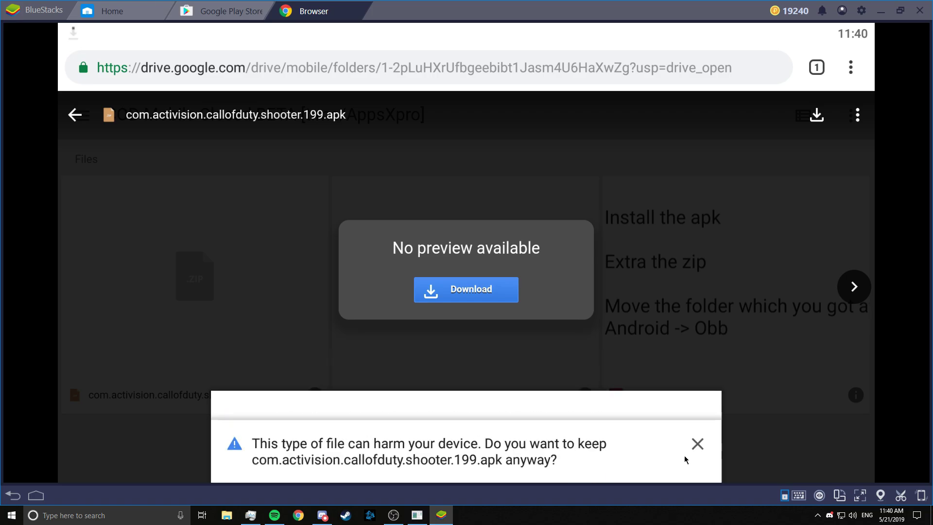
{"action": "left_click", "coordinate": [394, 459]}
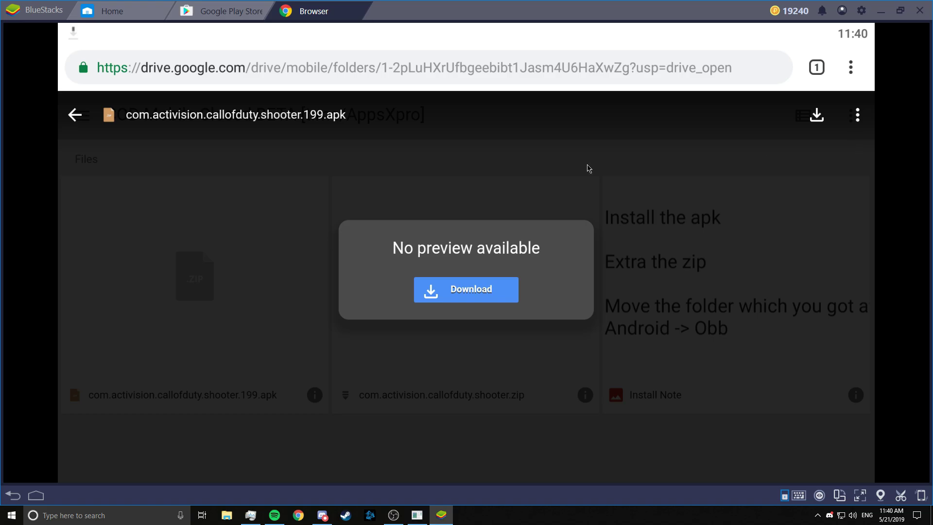
{"action": "left_click", "coordinate": [500, 425]}
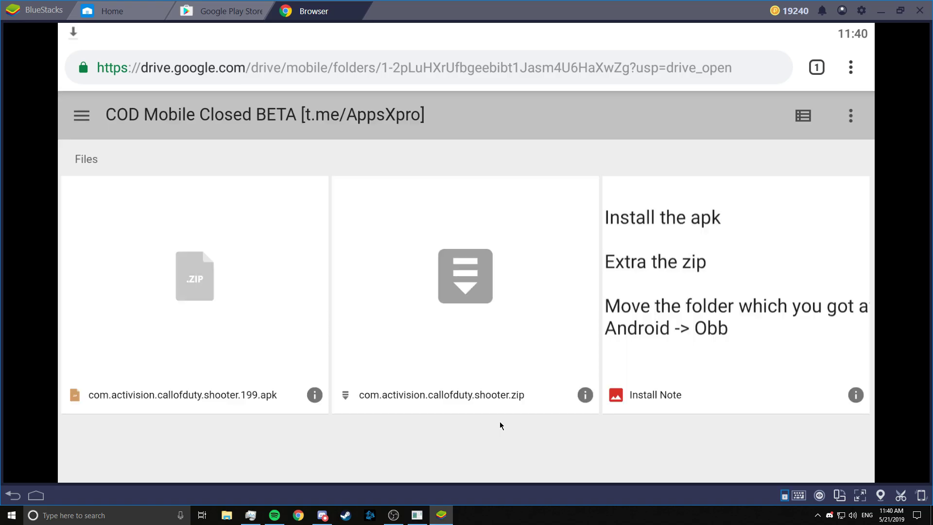
Download com.activision.callofduty.shooter.zip from the Drive folder, continuing without the virus scan
{"action": "left_click", "coordinate": [477, 333]}
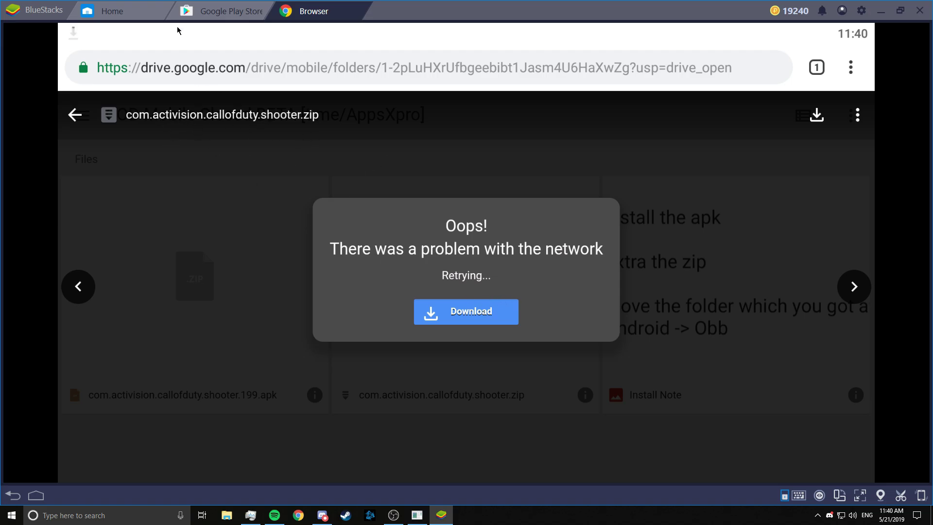
{"action": "left_click_drag", "start_coordinate": [177, 31], "coordinate": [229, 306]}
{"action": "left_click", "coordinate": [246, 250]}
{"action": "left_click", "coordinate": [469, 322]}
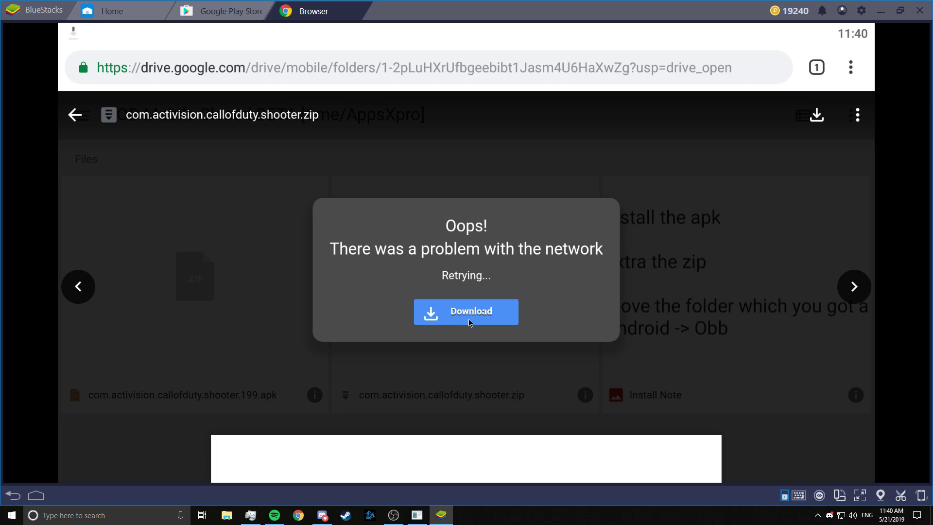
{"action": "left_click", "coordinate": [470, 323]}
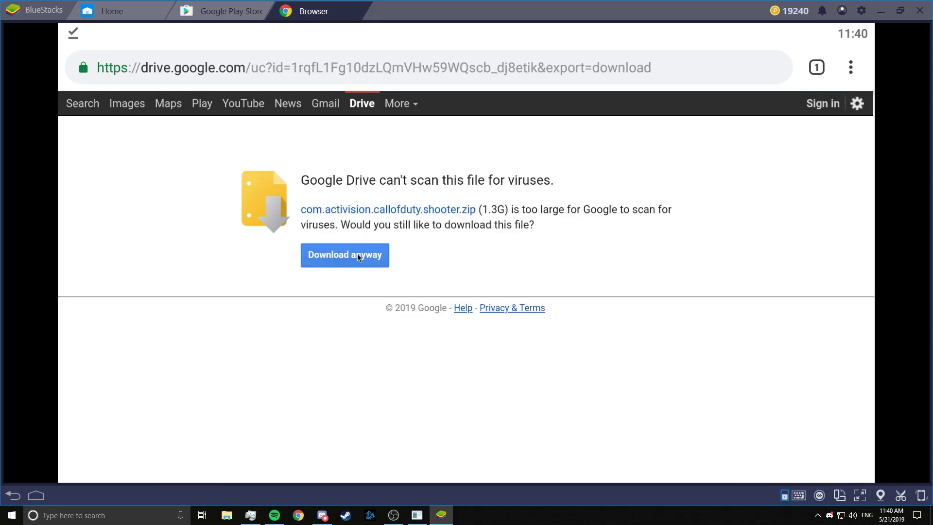
{"action": "left_click", "coordinate": [359, 258]}
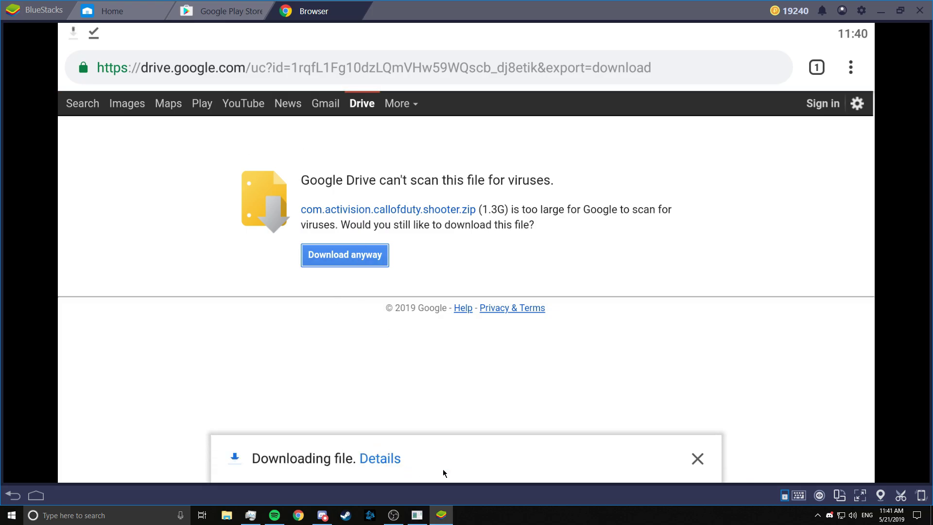
Check the notifications for the status of the zip and APK downloads
{"action": "left_click_drag", "start_coordinate": [225, 33], "coordinate": [323, 441]}
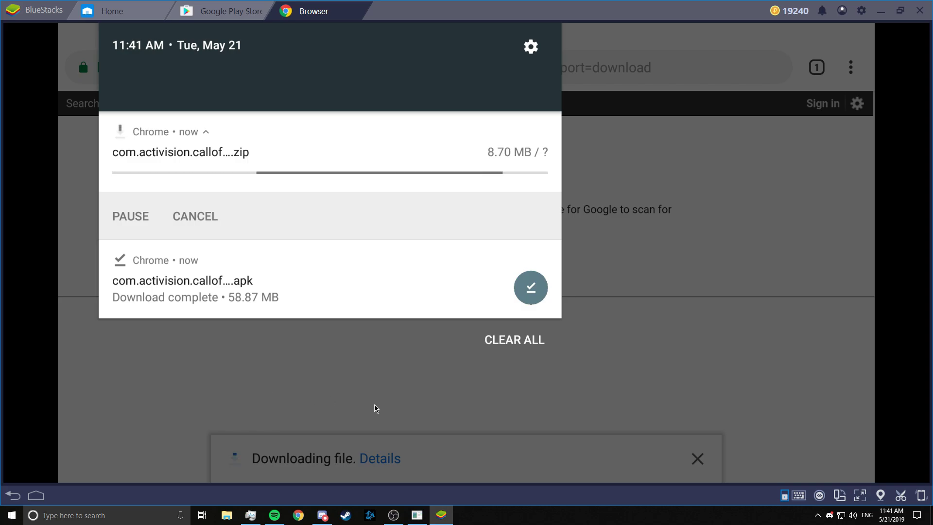
{"action": "left_click", "coordinate": [374, 404]}
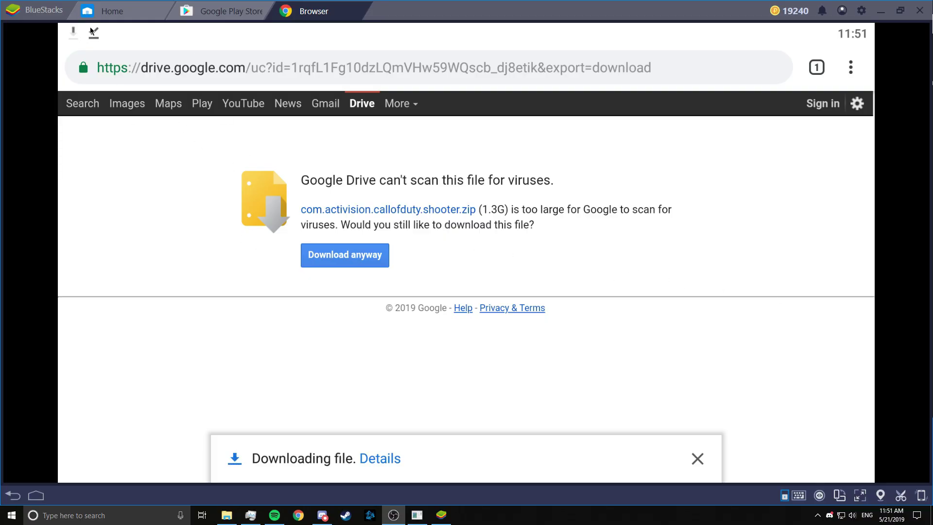
{"action": "left_click_drag", "start_coordinate": [93, 31], "coordinate": [111, 320]}
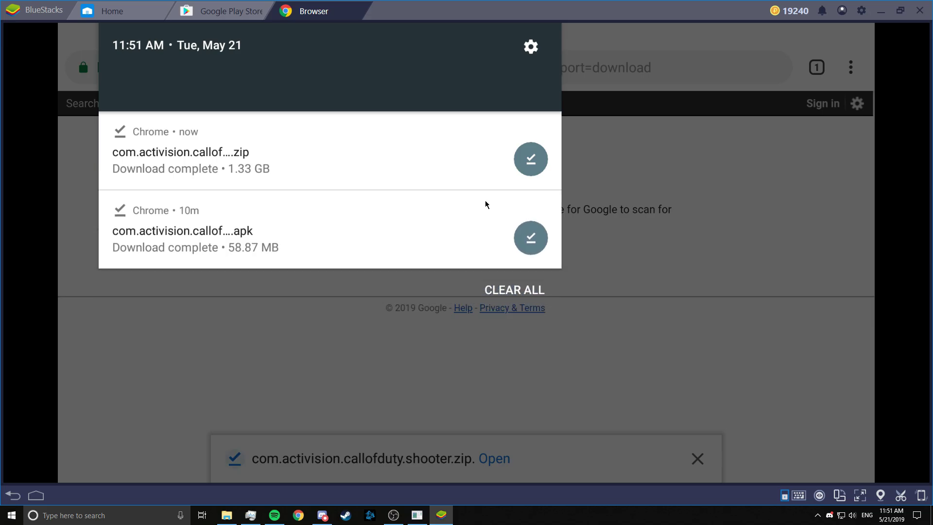
{"action": "left_click", "coordinate": [354, 431]}
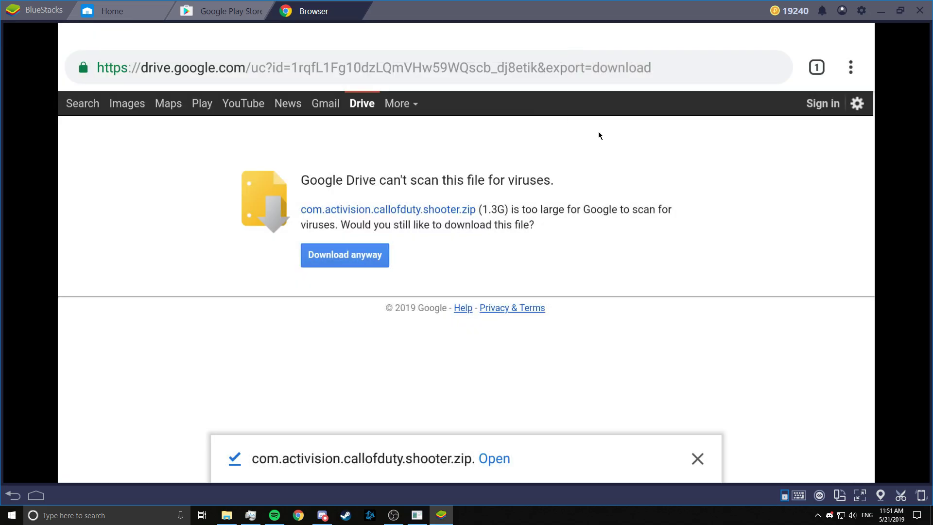
Search the web for "es file explorer pro apk" in a new browser tab
{"action": "left_click", "coordinate": [814, 68]}
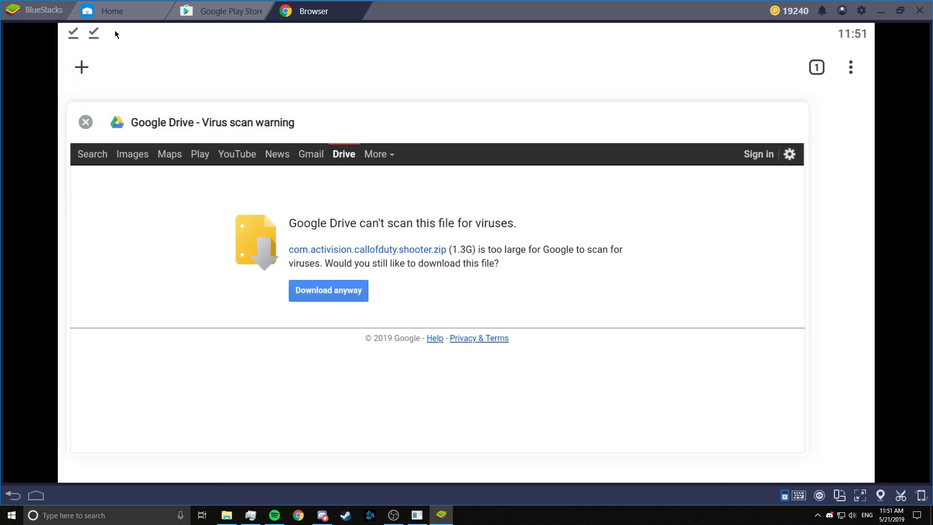
{"action": "left_click_drag", "start_coordinate": [115, 30], "coordinate": [150, 322]}
{"action": "left_click", "coordinate": [184, 130]}
{"action": "left_click", "coordinate": [262, 240]}
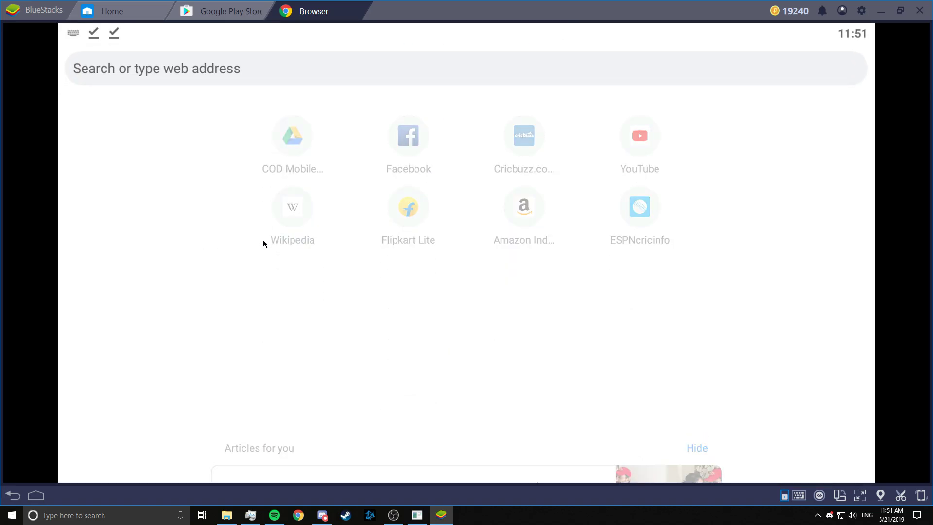
{"action": "type", "text": "es"}
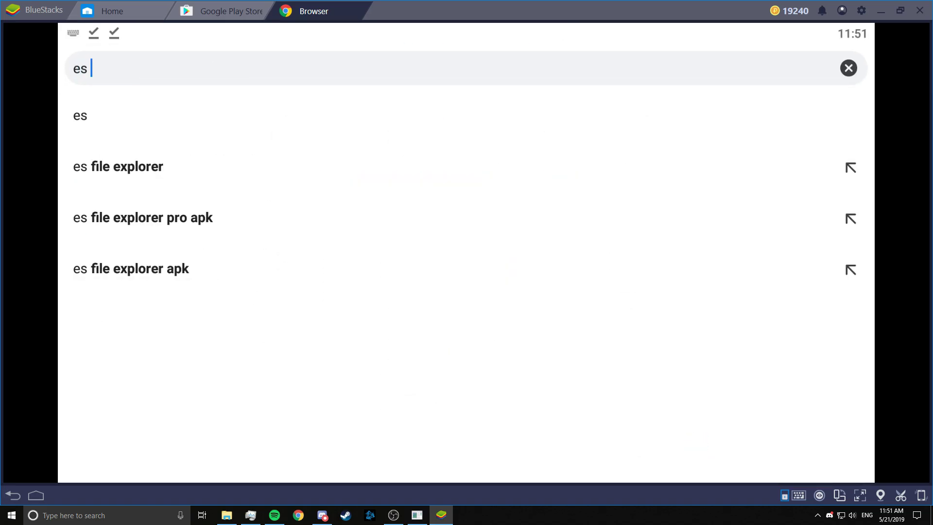
{"action": "key", "text": "Down"}
{"action": "key", "text": "Down"}
{"action": "key", "text": "Down"}
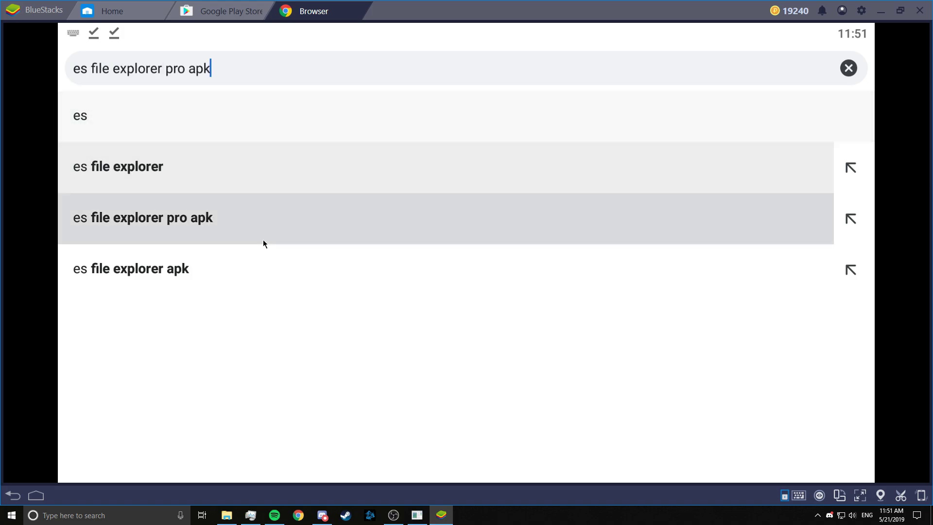
{"action": "key", "text": "Return"}
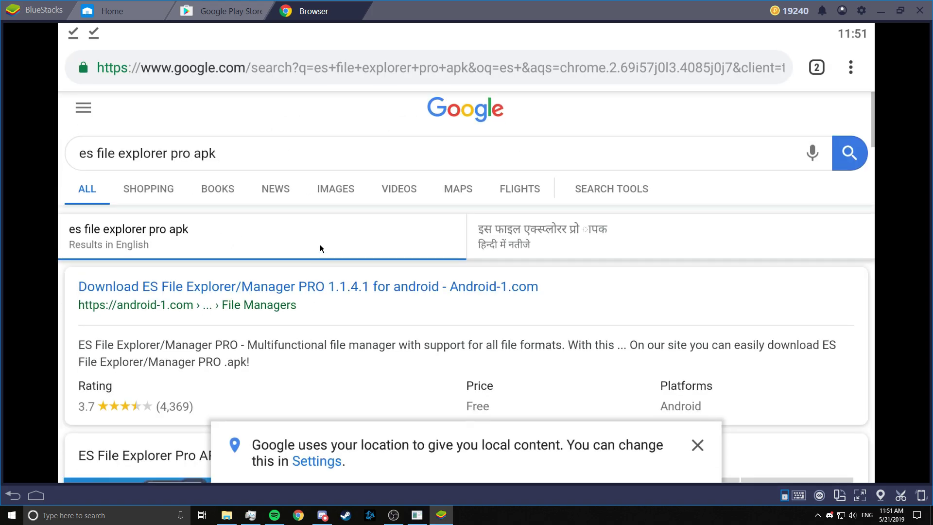
Look through the search results for sites offering the ES File Explorer Pro APK
{"action": "scroll", "coordinate": [320, 246], "scroll_direction": "down", "scroll_amount": 8}
{"action": "scroll", "coordinate": [322, 248], "scroll_direction": "down", "scroll_amount": 3}
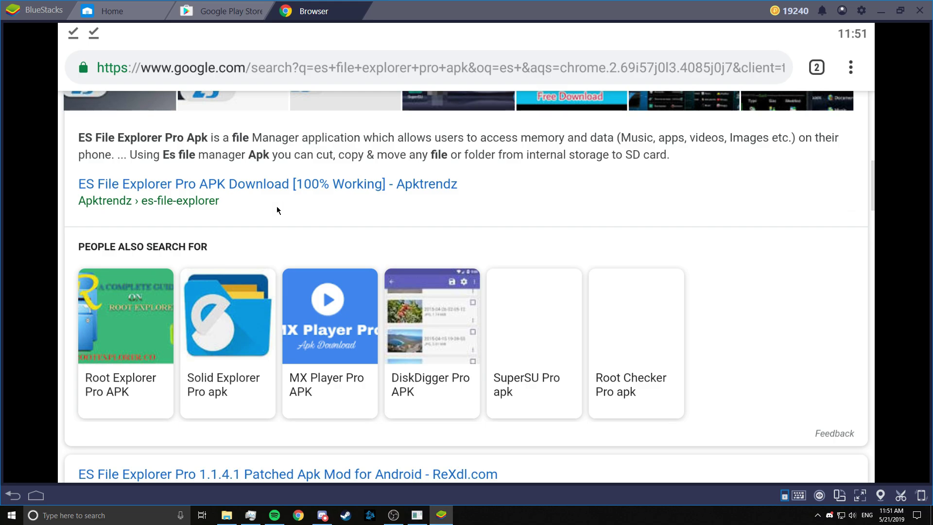
{"action": "scroll", "coordinate": [272, 224], "scroll_direction": "down", "scroll_amount": 5}
{"action": "scroll", "coordinate": [228, 253], "scroll_direction": "down", "scroll_amount": 5}
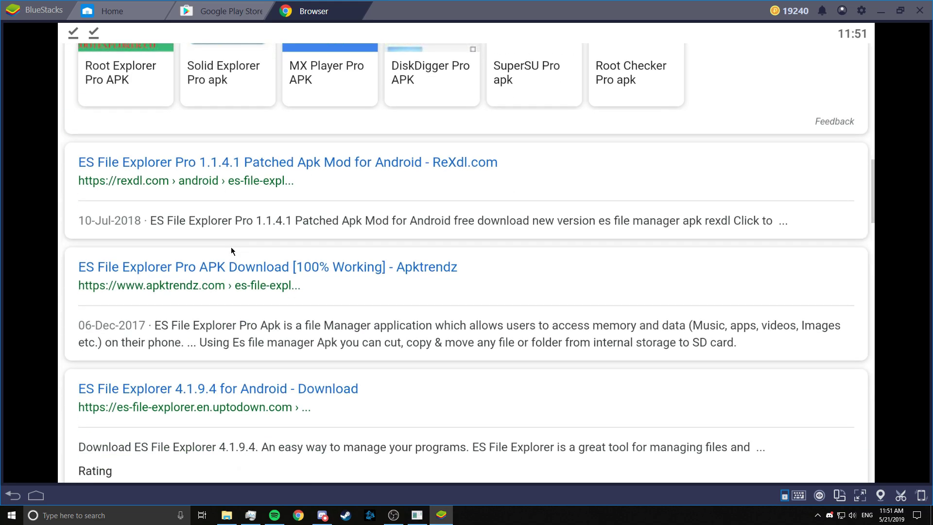
{"action": "scroll", "coordinate": [271, 279], "scroll_direction": "up", "scroll_amount": 10}
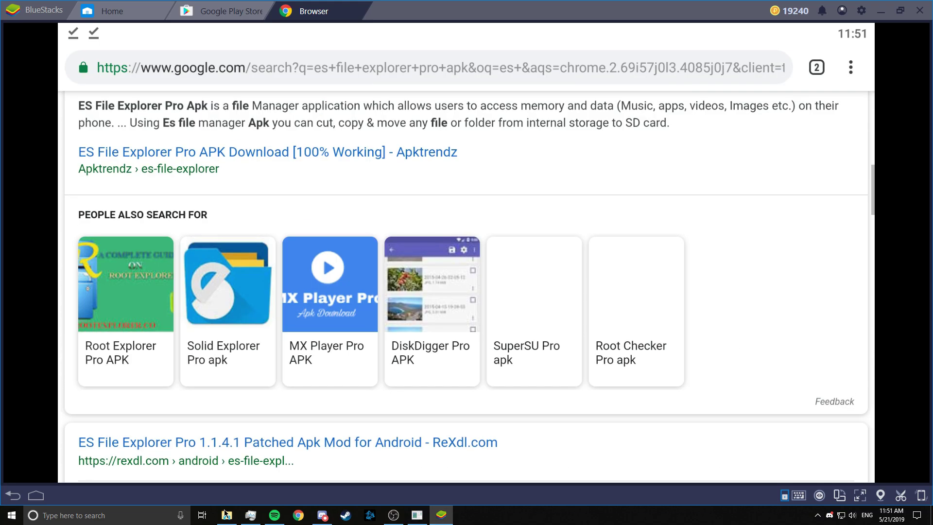
{"action": "scroll", "coordinate": [276, 189], "scroll_direction": "up", "scroll_amount": 3}
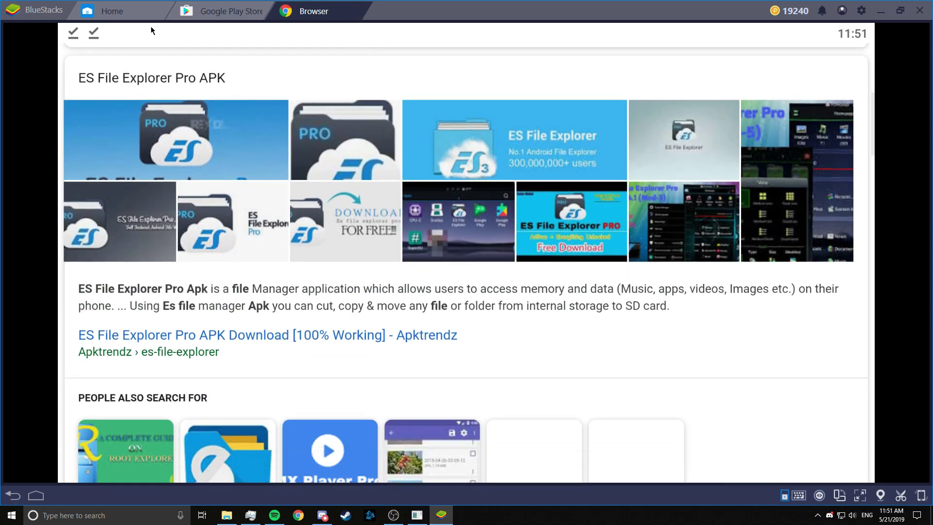
{"action": "left_click", "coordinate": [100, 11]}
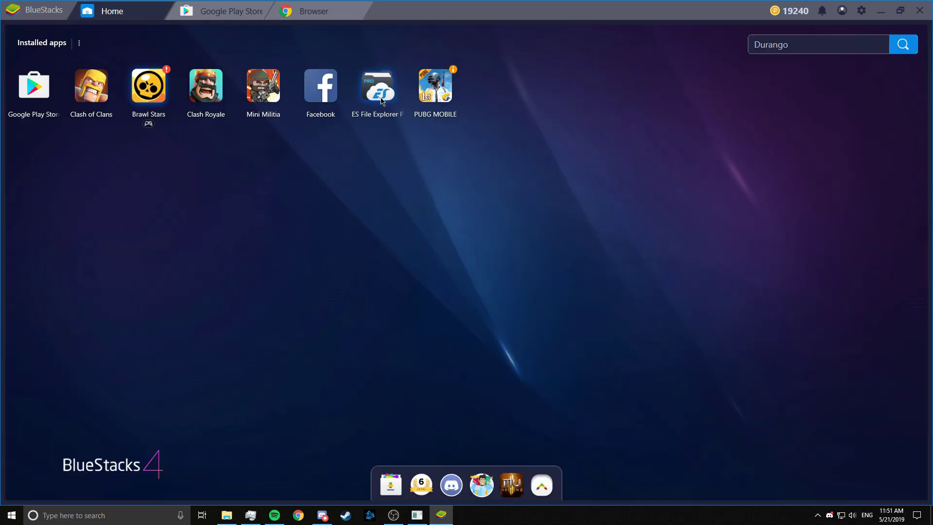
{"action": "left_click", "coordinate": [322, 12]}
{"action": "left_click", "coordinate": [206, 11]}
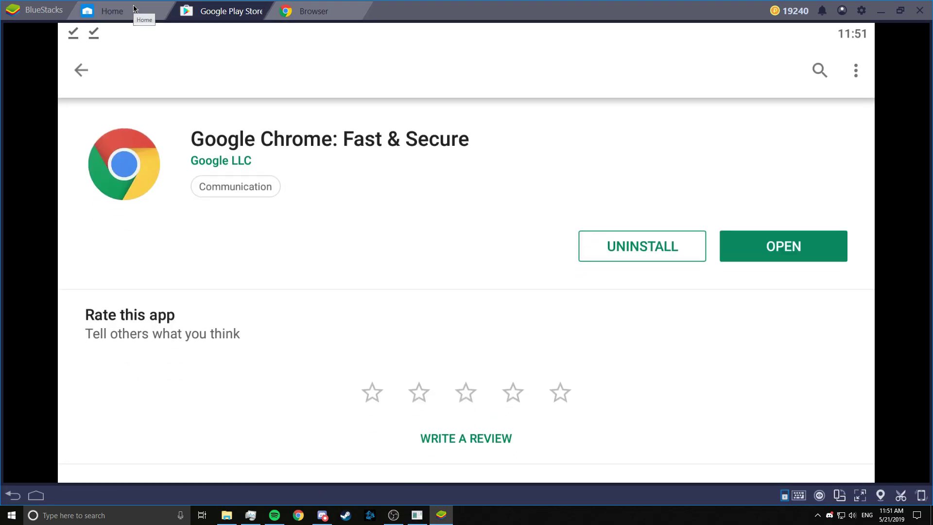
{"action": "left_click", "coordinate": [135, 8]}
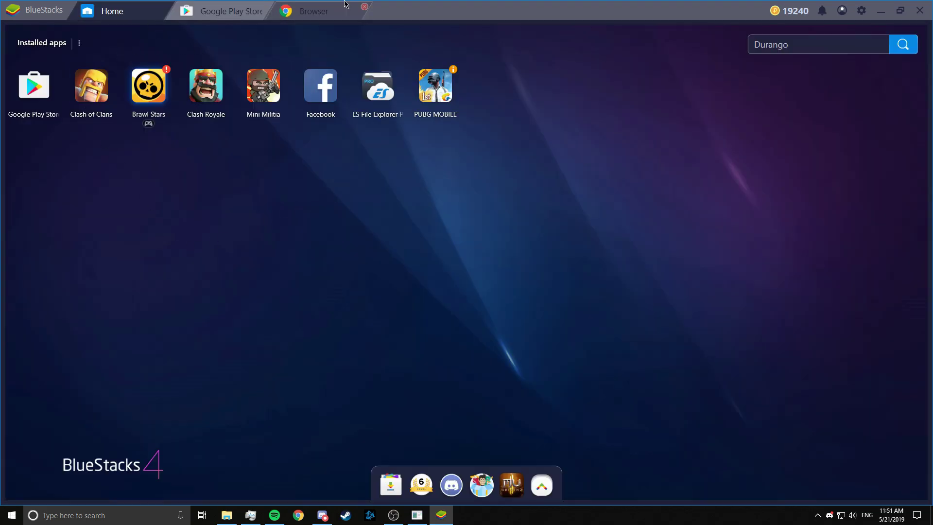
{"action": "left_click", "coordinate": [320, 10]}
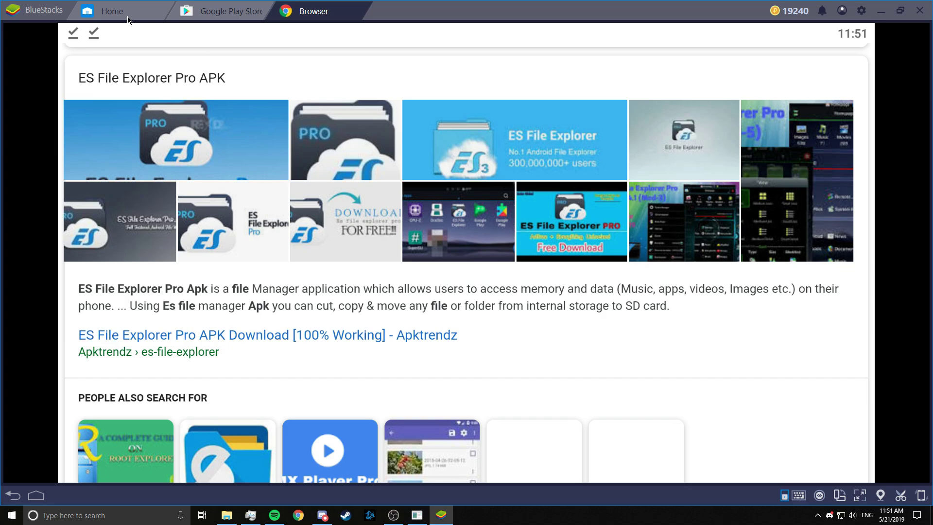
Switch to ES File Explorer Pro from the installed apps and open the Download folder on the sdcard
{"action": "left_click", "coordinate": [130, 16]}
{"action": "left_click", "coordinate": [375, 97]}
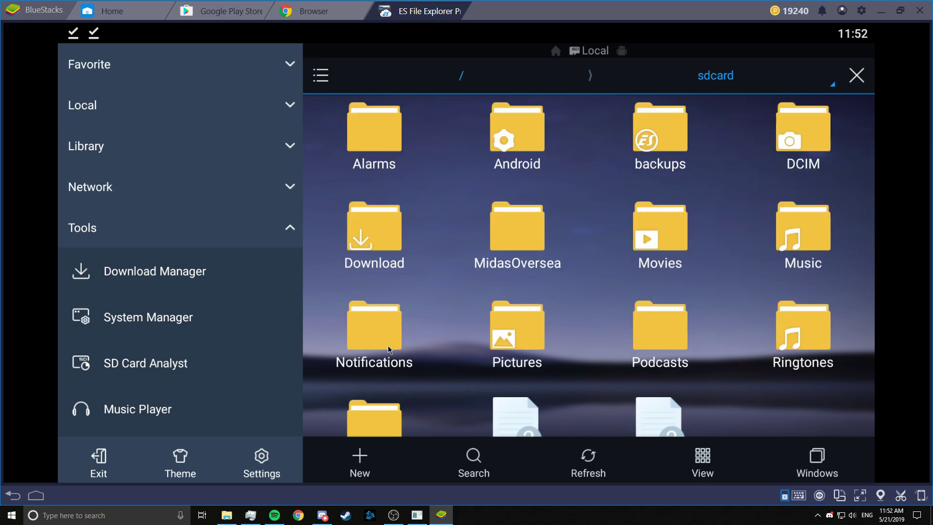
{"action": "left_click", "coordinate": [316, 77]}
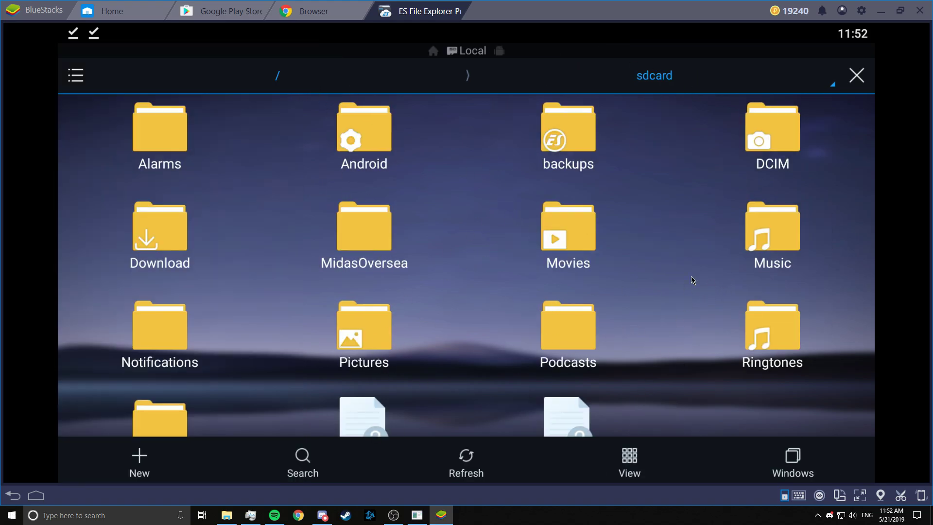
{"action": "left_click", "coordinate": [152, 215]}
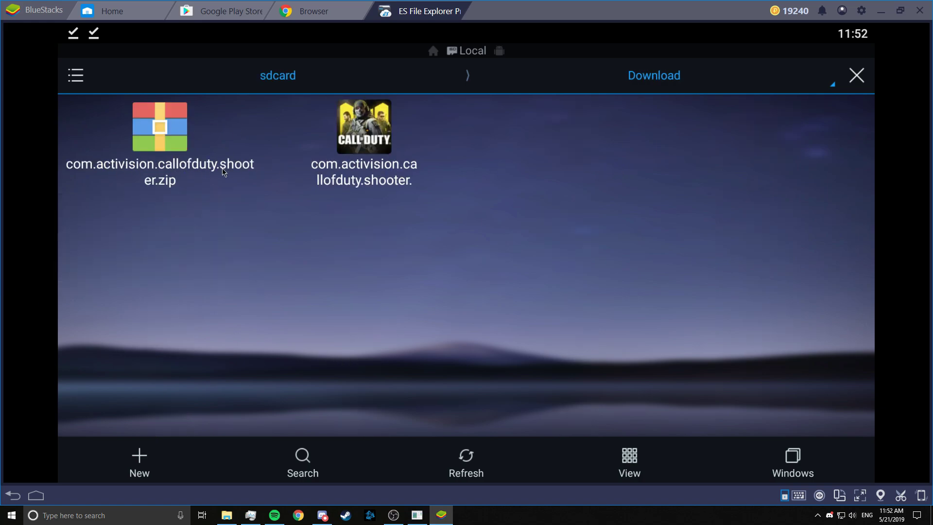
Extract the com.activision.callofduty.shooter folder from the downloaded zip into /sdcard/Android/obb
{"action": "left_click", "coordinate": [161, 133]}
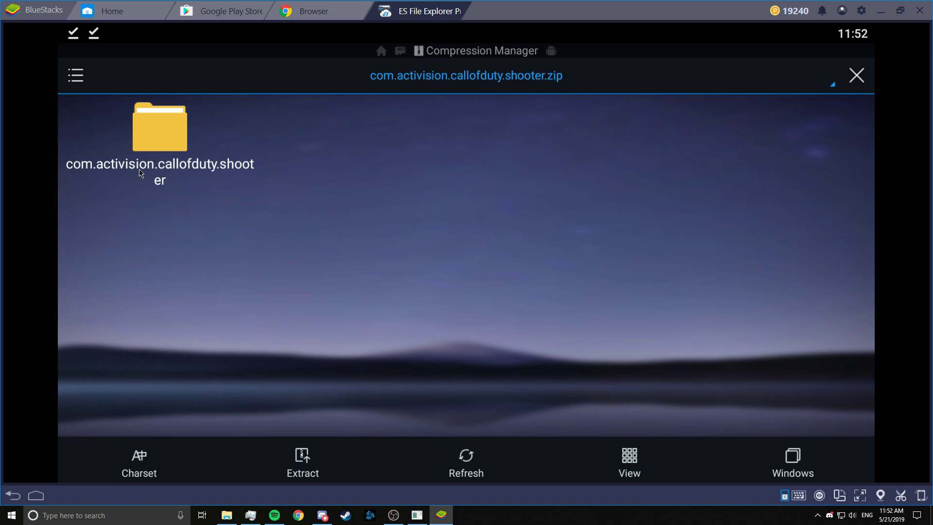
{"action": "left_click", "coordinate": [176, 151]}
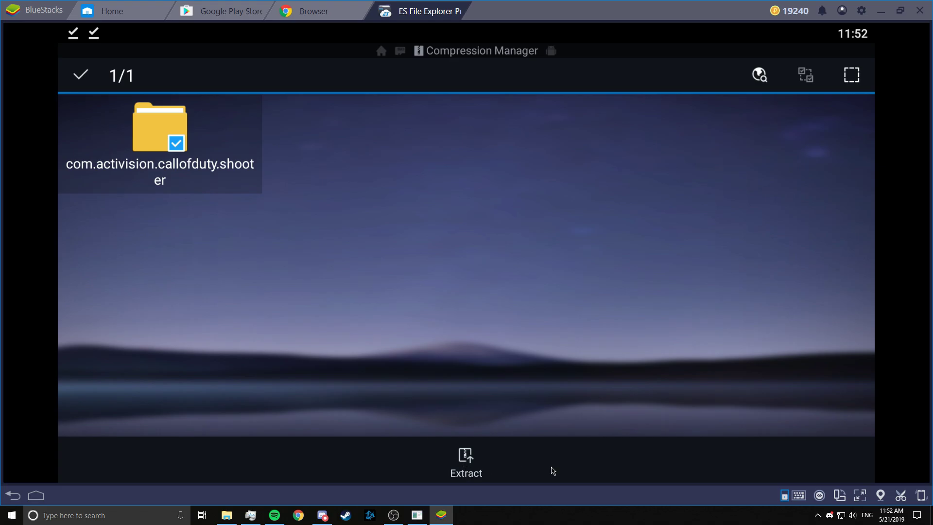
{"action": "left_click", "coordinate": [474, 467]}
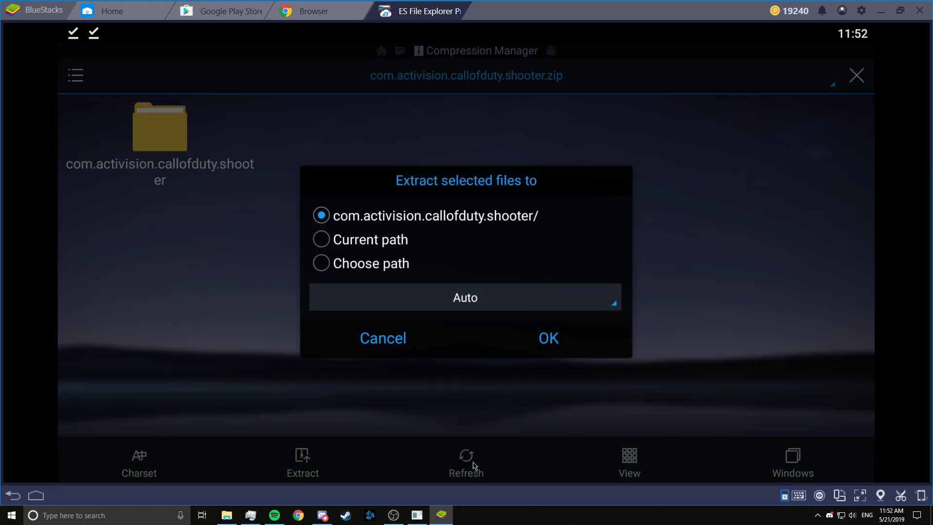
{"action": "left_click", "coordinate": [326, 266]}
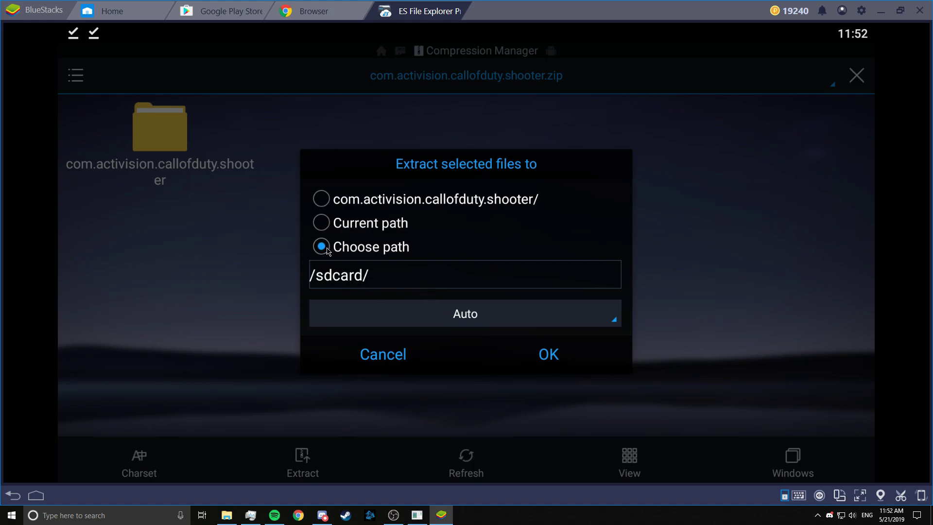
{"action": "left_click", "coordinate": [375, 275]}
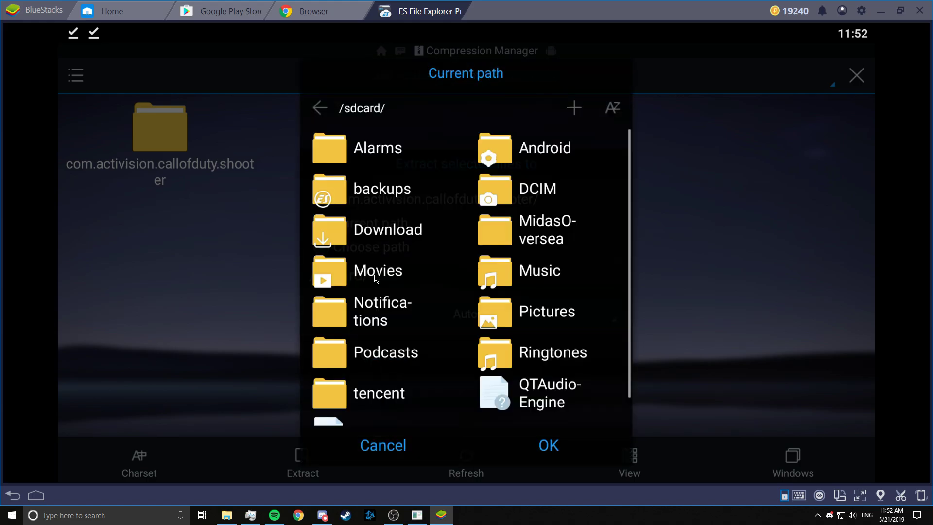
{"action": "left_click", "coordinate": [526, 155]}
{"action": "left_click", "coordinate": [513, 156]}
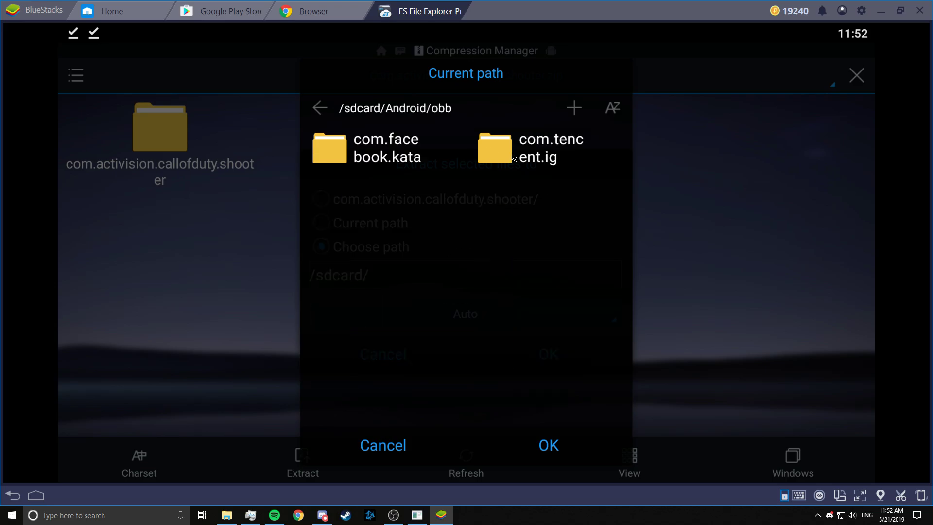
{"action": "left_click", "coordinate": [554, 454]}
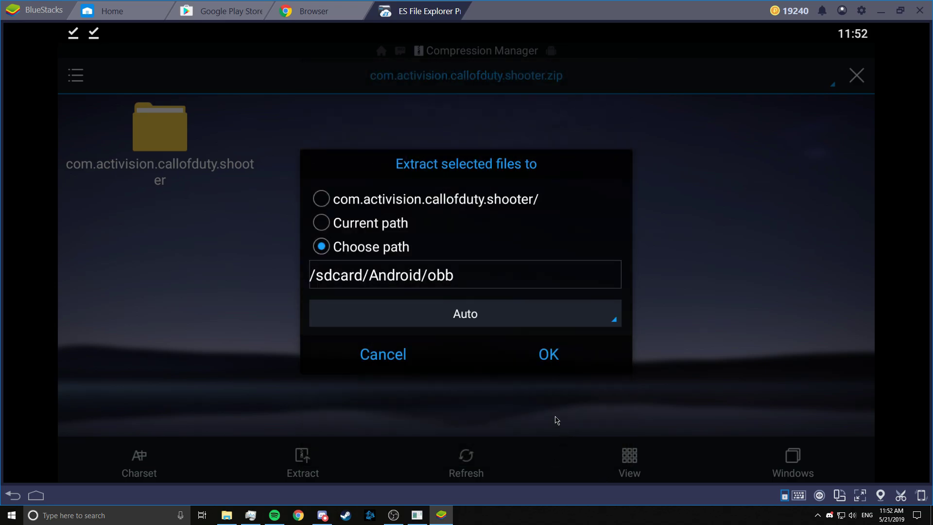
{"action": "left_click", "coordinate": [544, 360]}
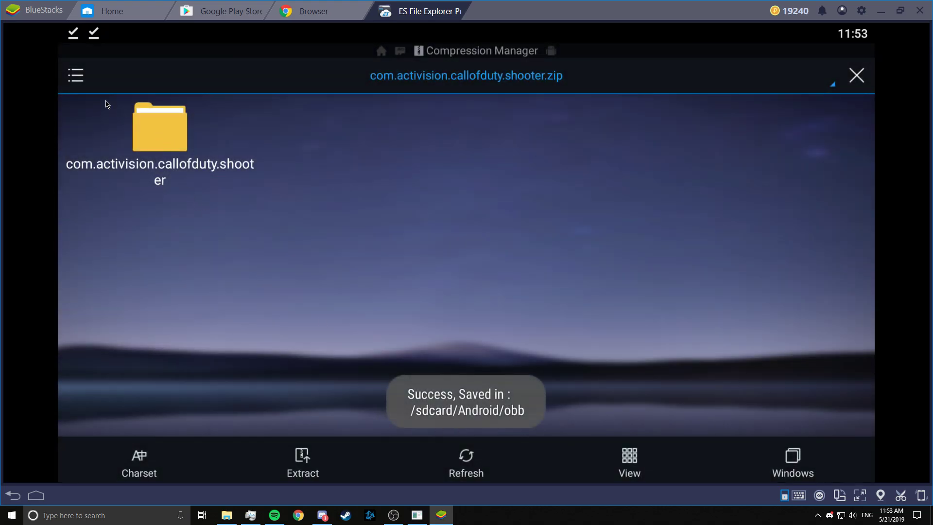
Close the archive and check the contents of the extracted com.activision.callofduty.shooter folder in Android/obb
{"action": "left_click", "coordinate": [856, 76]}
{"action": "left_click", "coordinate": [9, 501]}
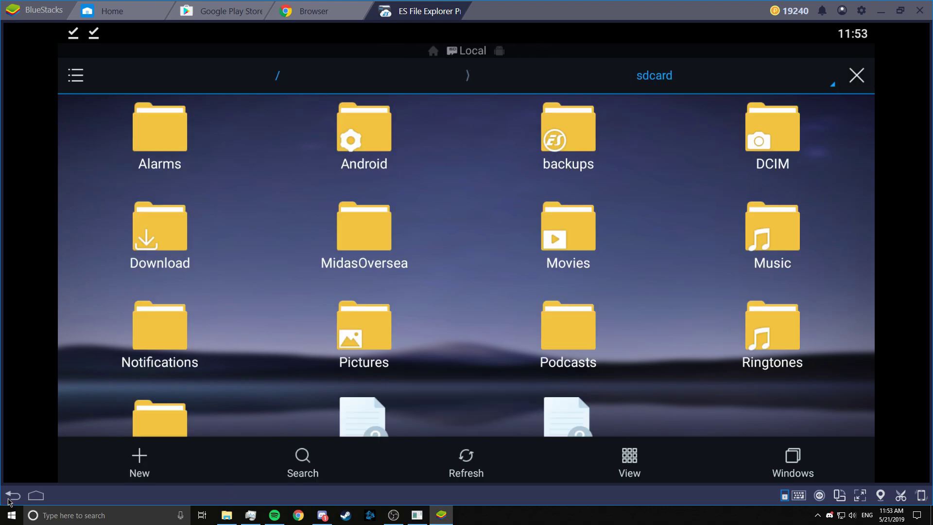
{"action": "left_click", "coordinate": [155, 243]}
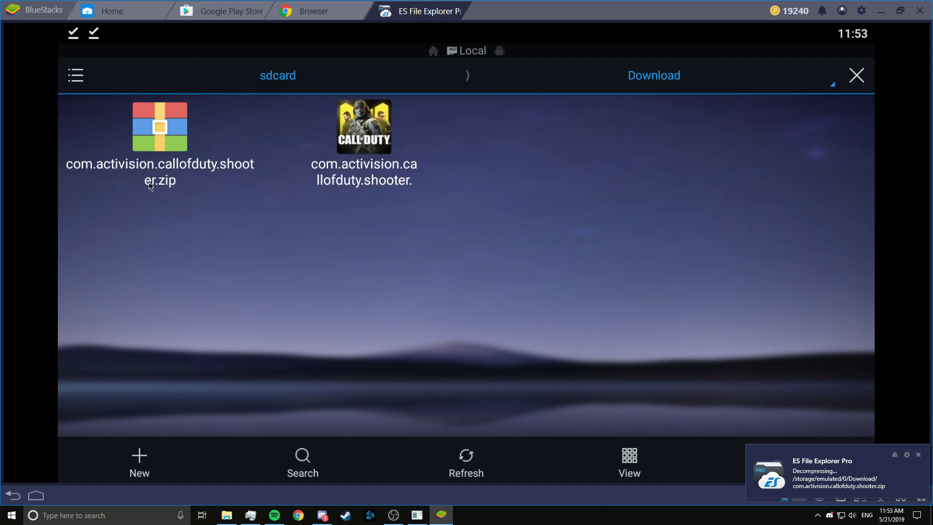
{"action": "left_click", "coordinate": [283, 81]}
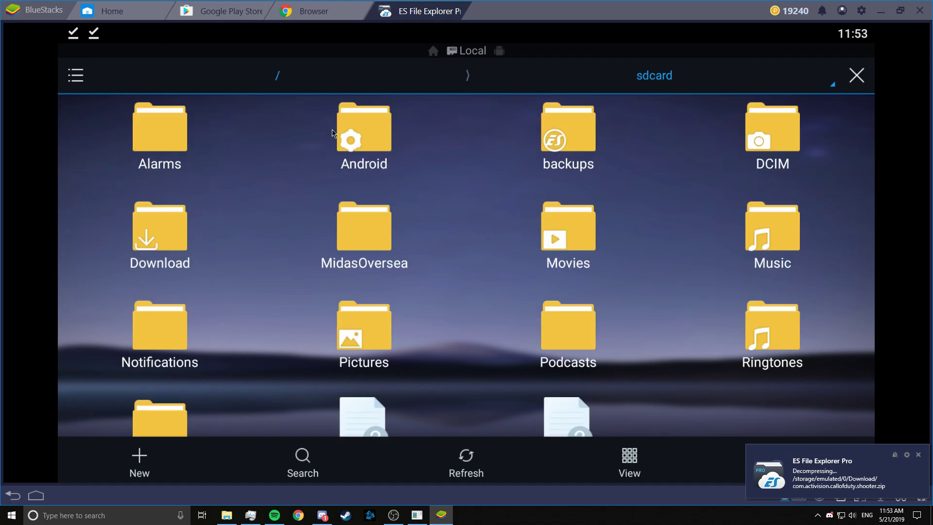
{"action": "left_click", "coordinate": [378, 151]}
{"action": "left_click", "coordinate": [379, 151]}
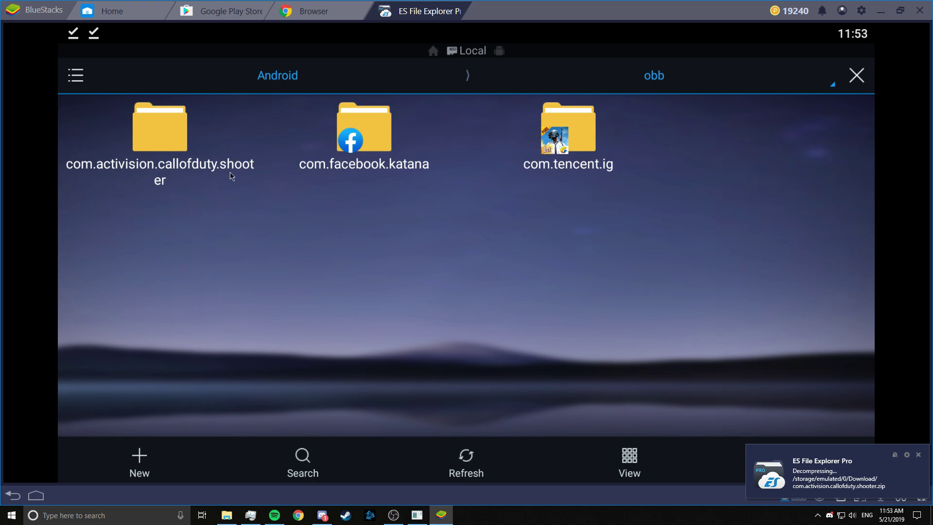
{"action": "left_click", "coordinate": [160, 140]}
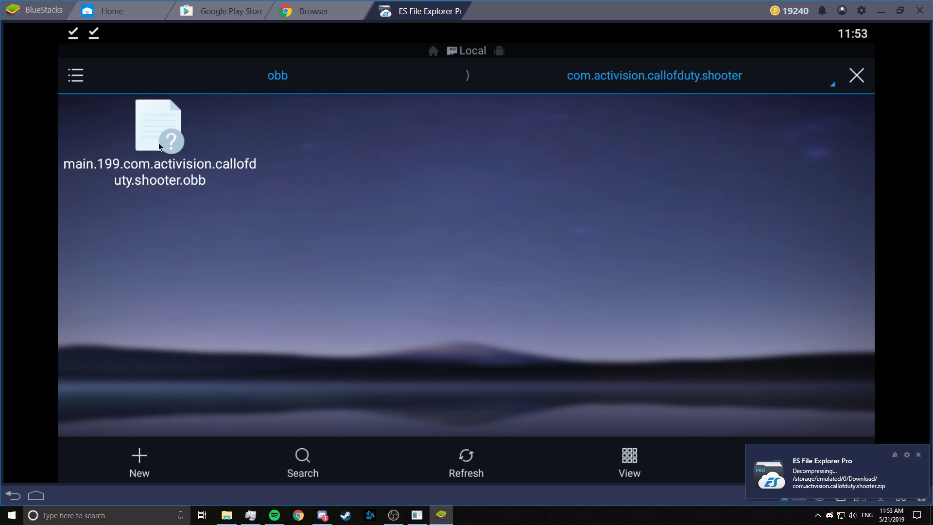
Return to the sdcard's Download folder and install the Call of Duty APK, finishing without opening the game
{"action": "left_click", "coordinate": [12, 497]}
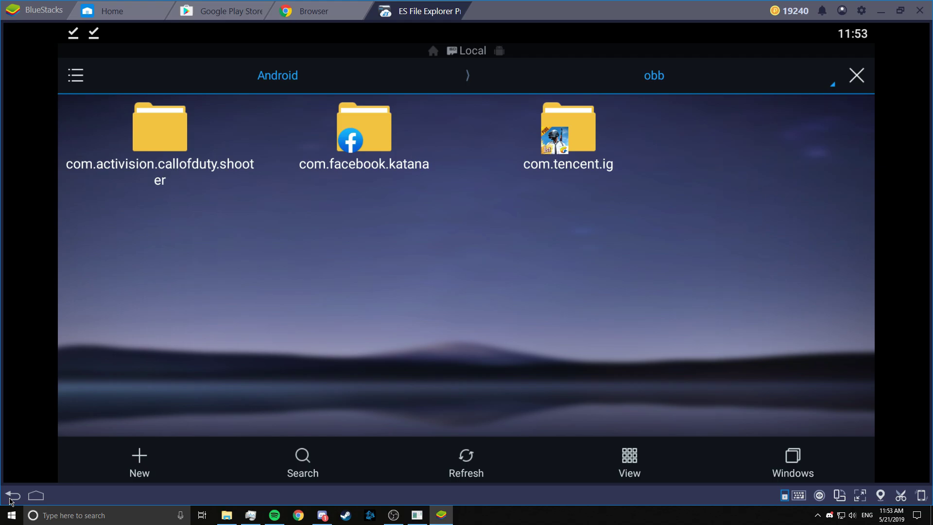
{"action": "left_click", "coordinate": [14, 498]}
{"action": "left_click", "coordinate": [12, 498]}
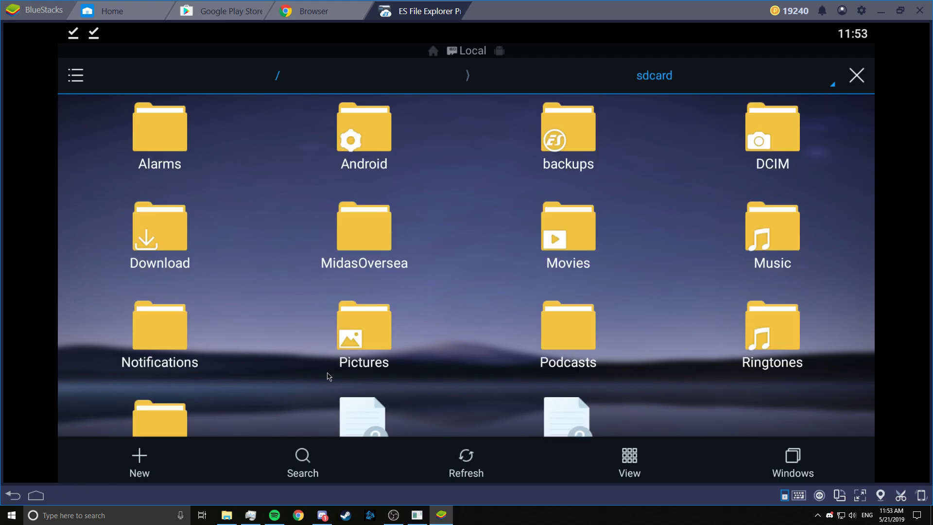
{"action": "left_click", "coordinate": [141, 228]}
{"action": "left_click", "coordinate": [371, 165]}
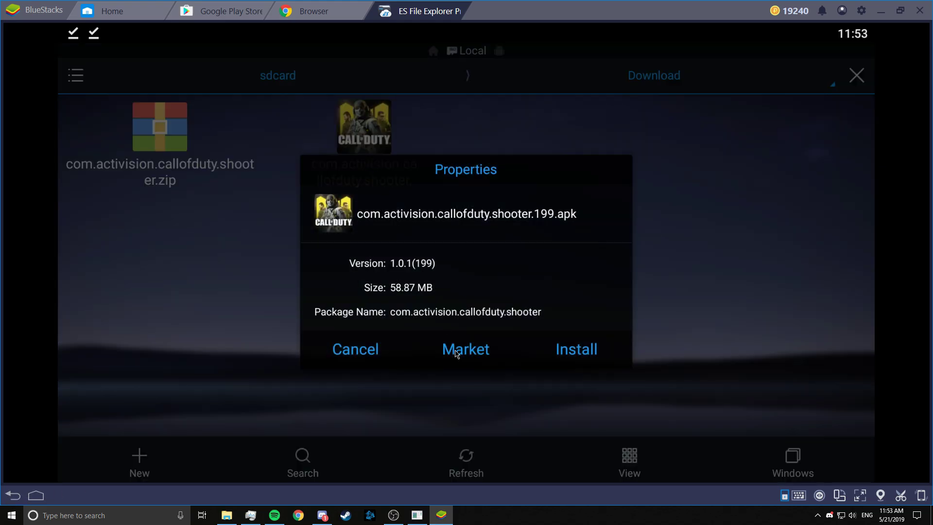
{"action": "left_click", "coordinate": [585, 350]}
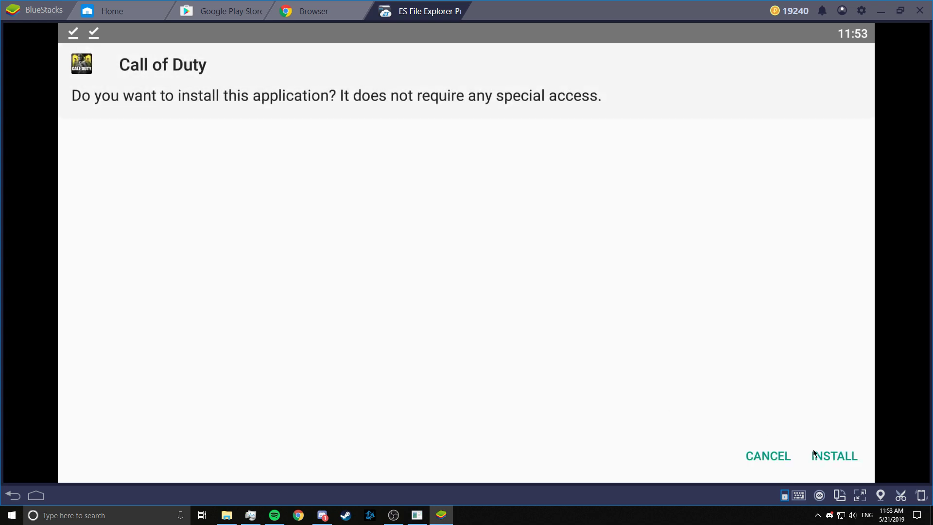
{"action": "left_click", "coordinate": [825, 456]}
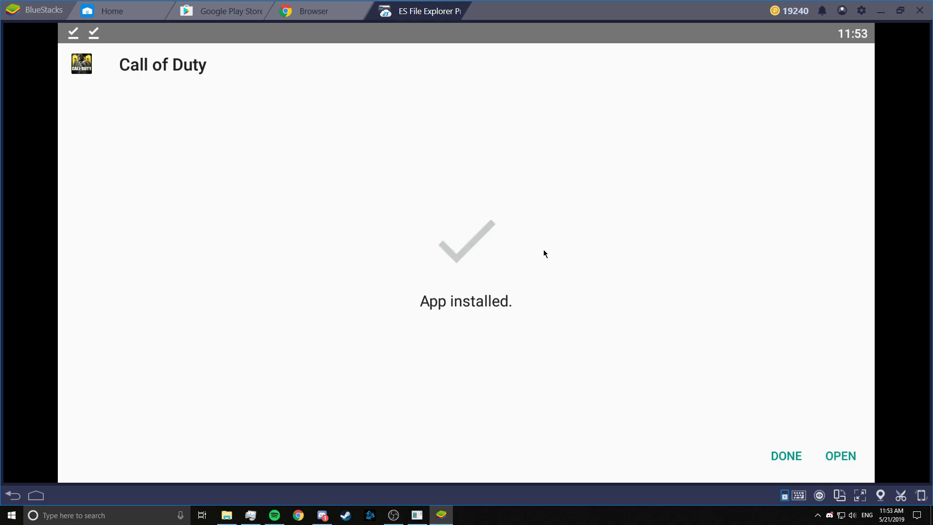
{"action": "left_click", "coordinate": [787, 458]}
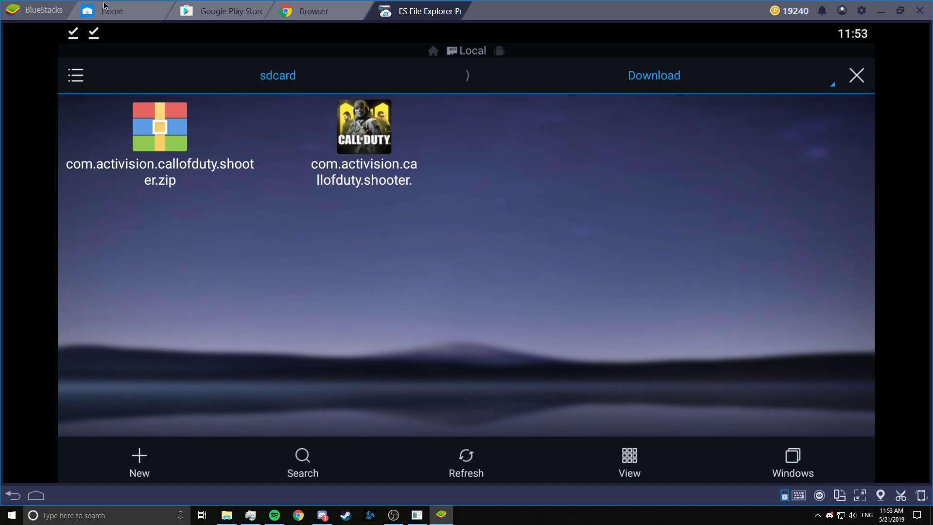
Launch Call of Duty from the installed apps and lower the emulator volume while the game resources unpack
{"action": "left_click", "coordinate": [105, 6]}
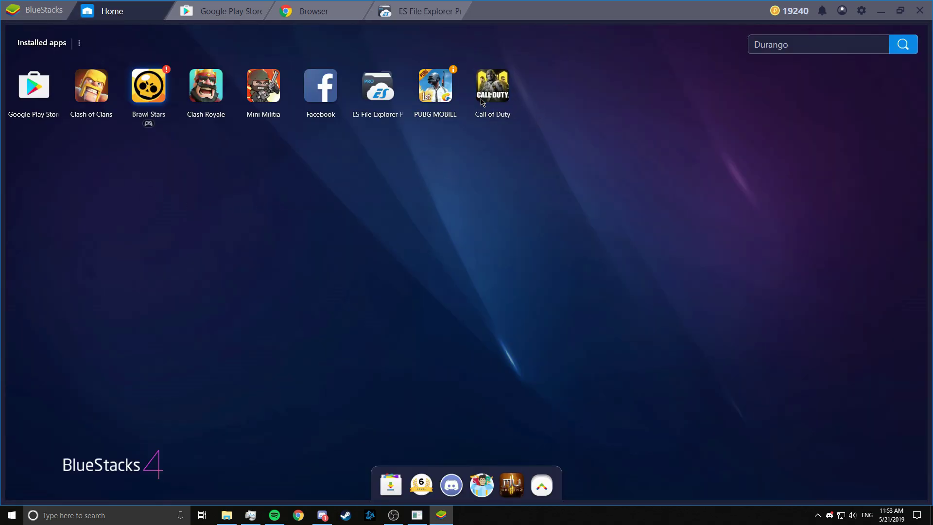
{"action": "left_click", "coordinate": [492, 86]}
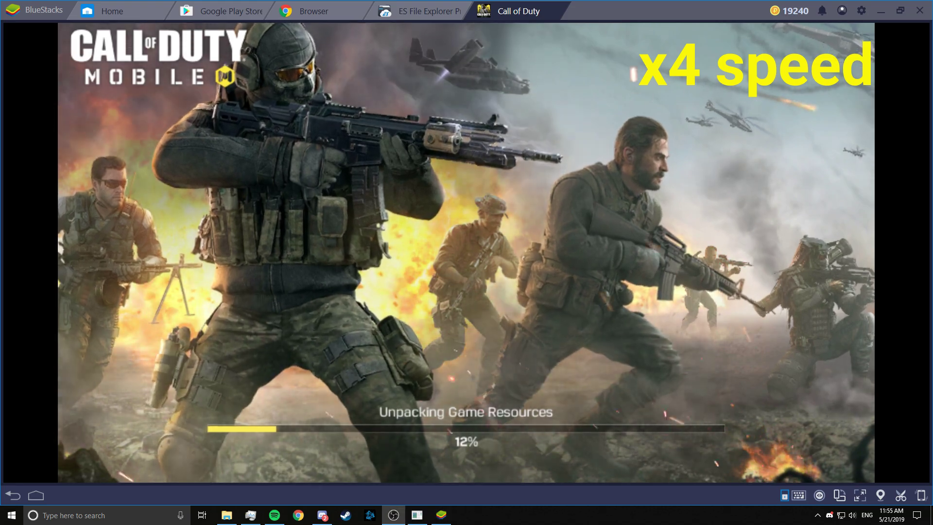
{"action": "left_click", "coordinate": [861, 10]}
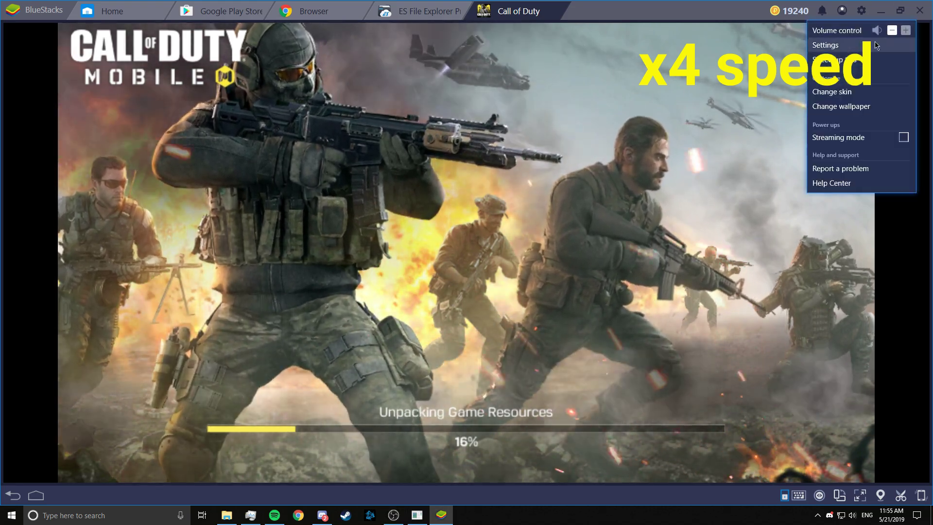
{"action": "left_click", "coordinate": [891, 31]}
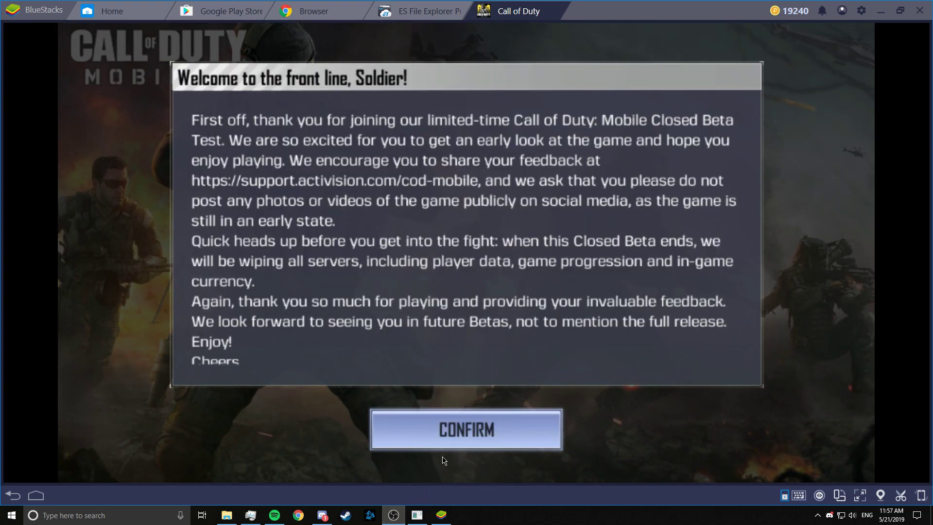
Accept the closed beta welcome message and sign in to the game with Facebook
{"action": "left_click", "coordinate": [449, 438]}
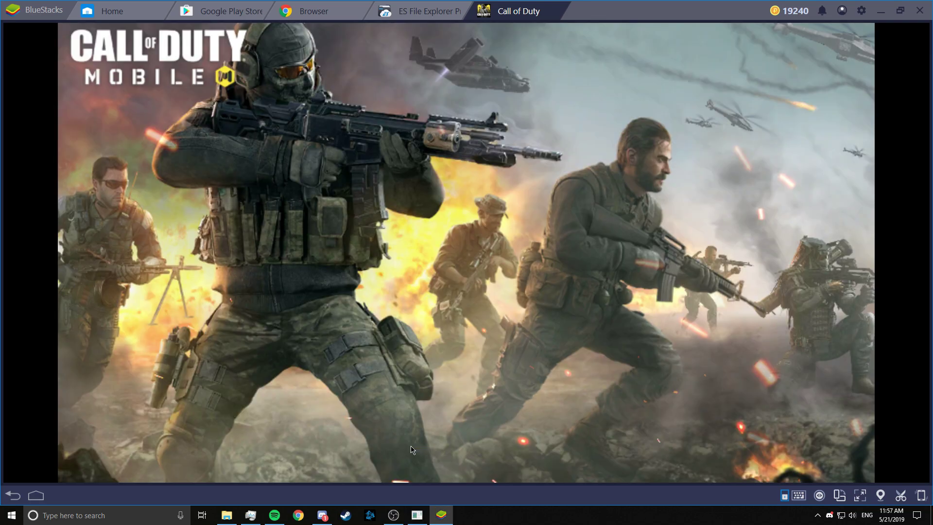
{"action": "left_click", "coordinate": [560, 325]}
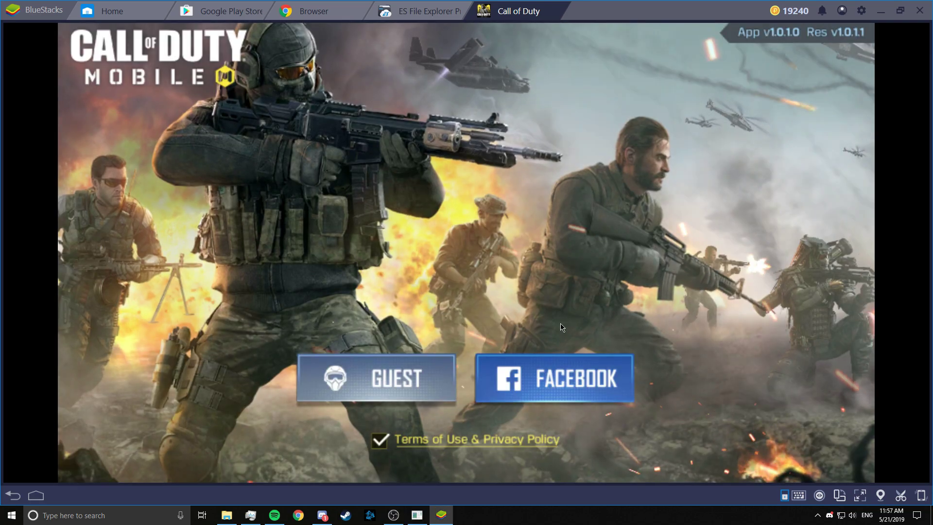
{"action": "left_click", "coordinate": [555, 373]}
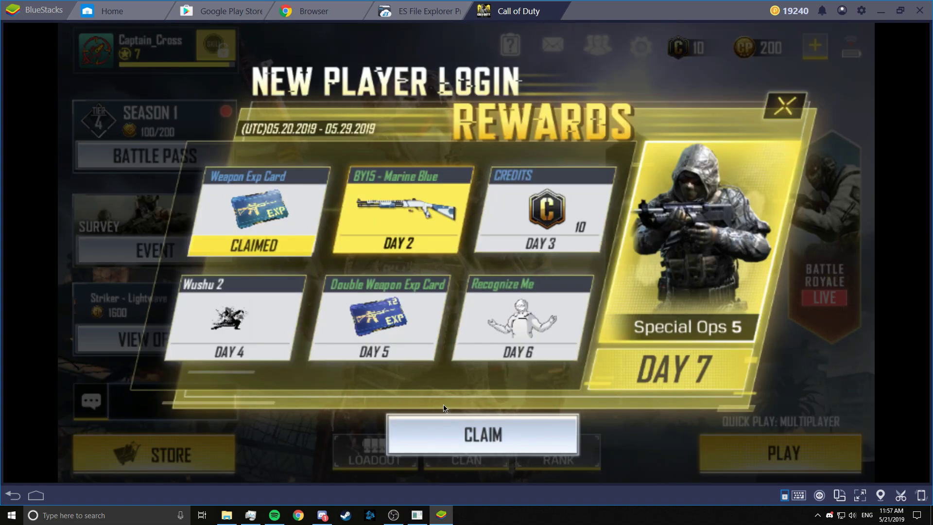
Claim the Day 2 login reward, BY15 - Marine Blue, and close the reward screens to reach the main lobby
{"action": "left_click", "coordinate": [466, 432]}
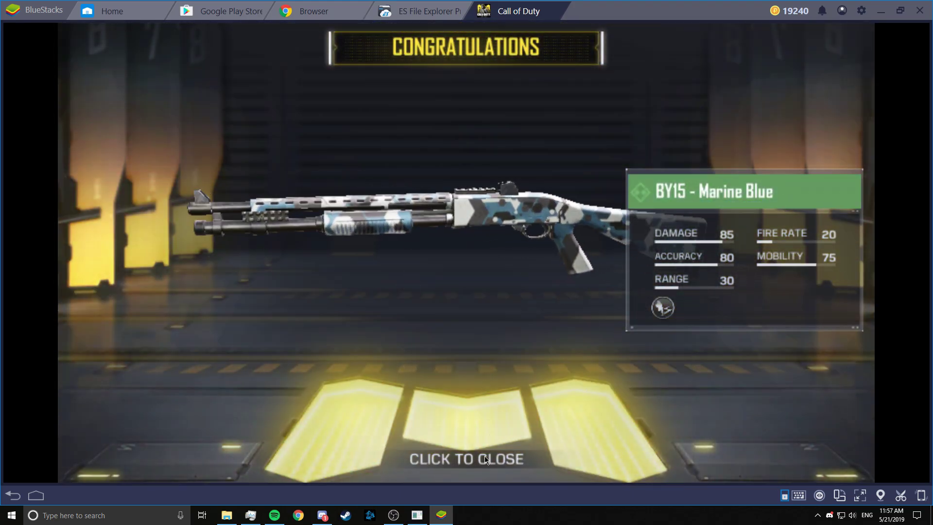
{"action": "left_click", "coordinate": [485, 456]}
{"action": "left_click", "coordinate": [467, 416]}
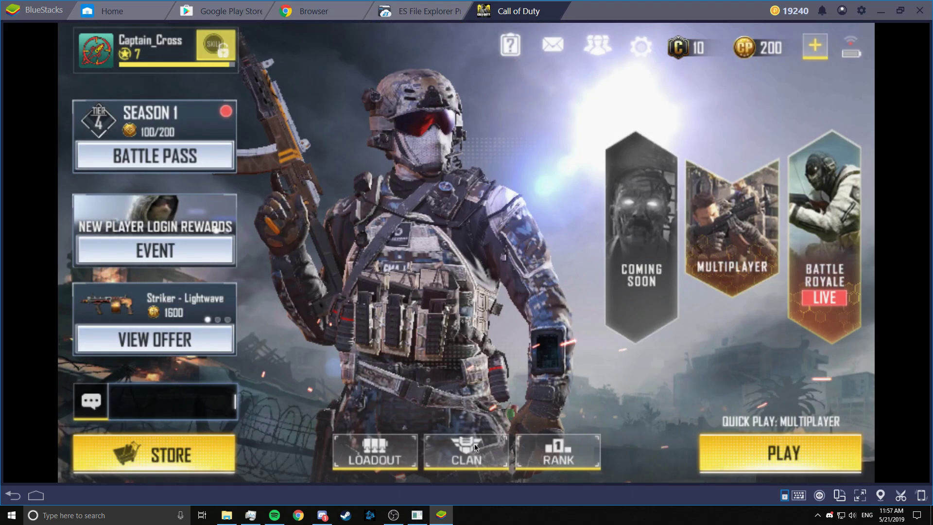
{"action": "left_click", "coordinate": [744, 93]}
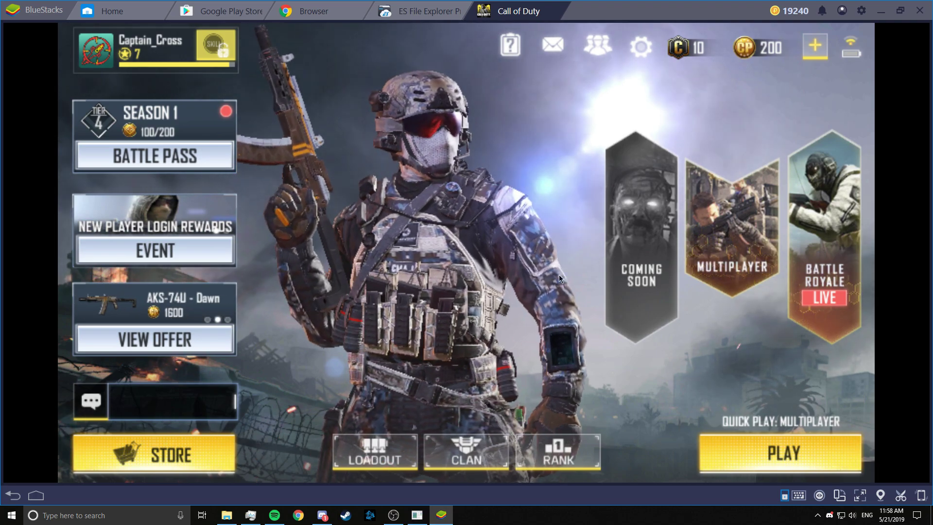
View the Season 1 Battle Pass and its tier rewards, and return to the main lobby
{"action": "left_click", "coordinate": [191, 121]}
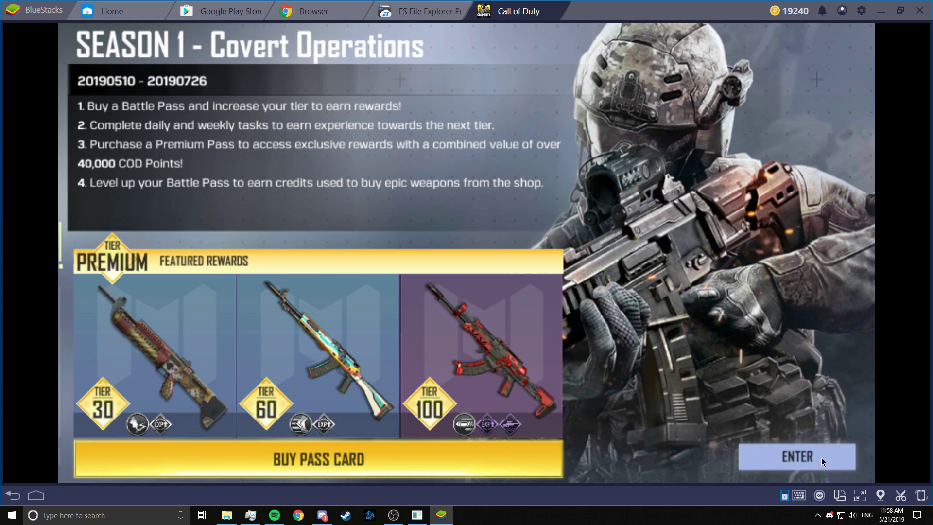
{"action": "left_click", "coordinate": [412, 368]}
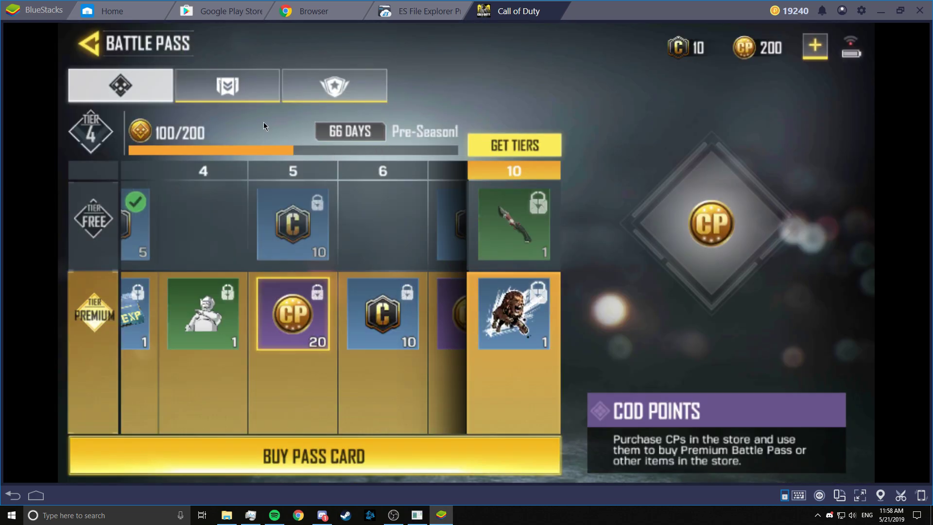
{"action": "left_click", "coordinate": [89, 43]}
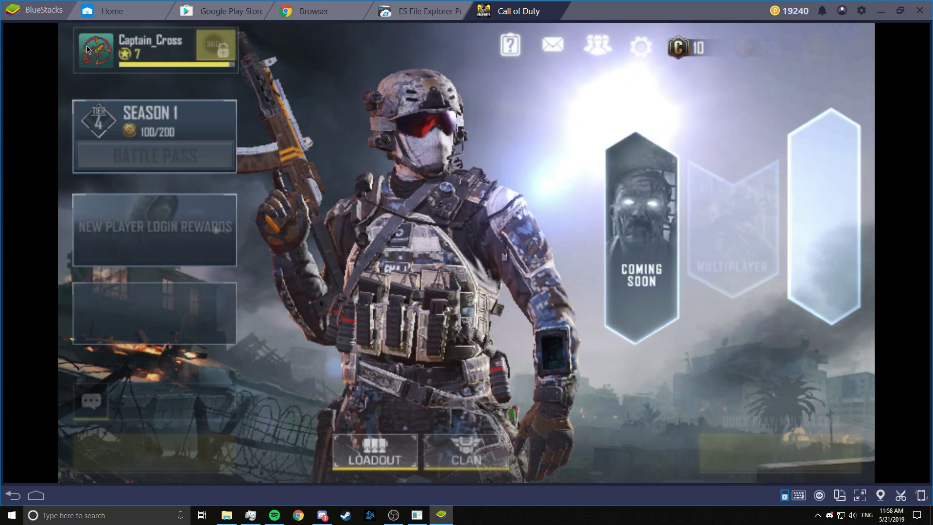
Adjust the emulator's volume to about 80% and close the volume settings
{"action": "left_click", "coordinate": [861, 10]}
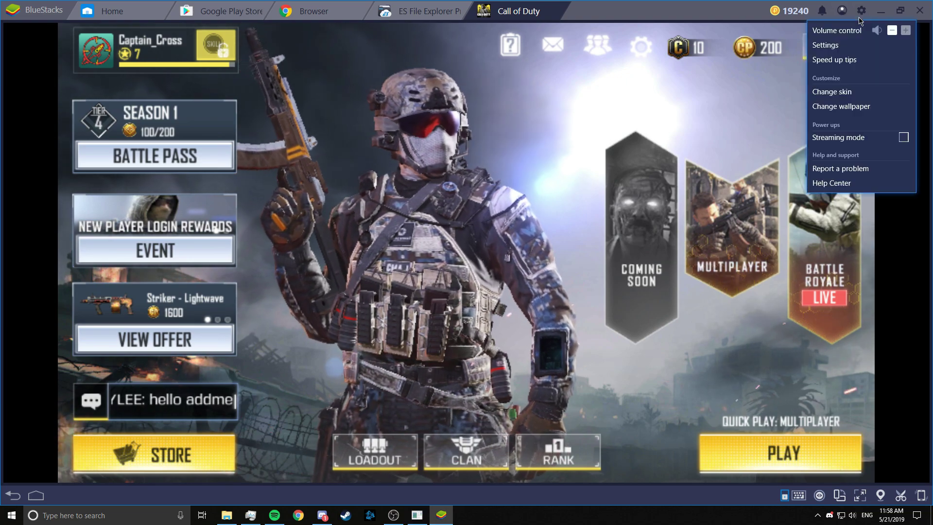
{"action": "left_click", "coordinate": [904, 31]}
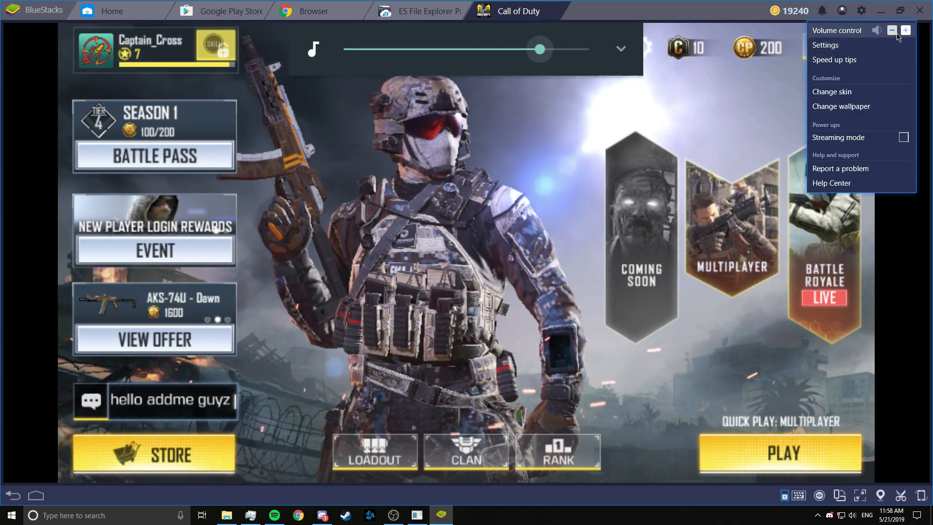
{"action": "left_click", "coordinate": [515, 217]}
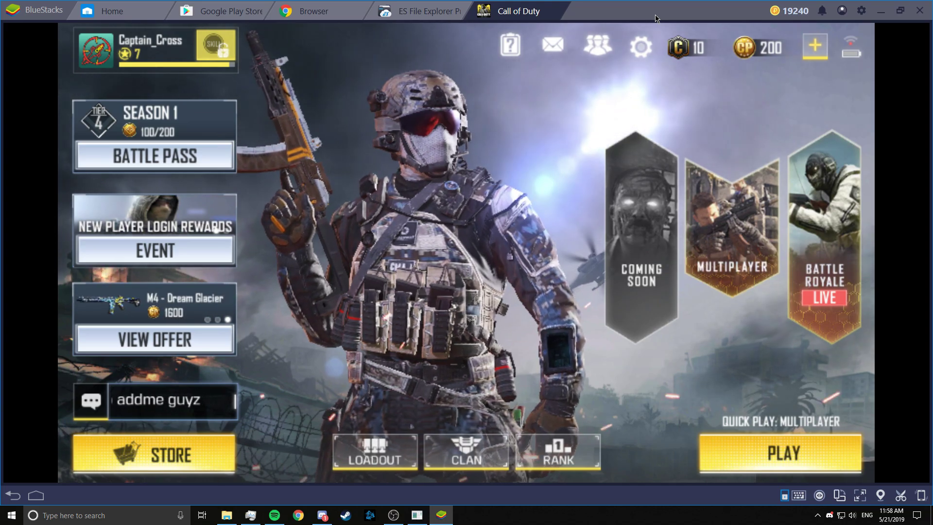
Open the custom HUD editor for multiplayer manual fire mode from the game's control settings, and save the advanced game controls
{"action": "double_click", "coordinate": [655, 18]}
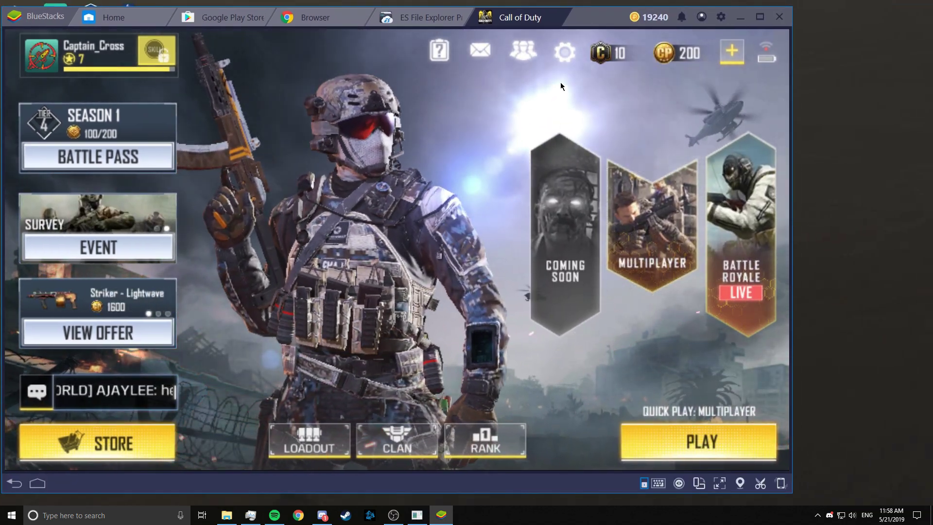
{"action": "left_click", "coordinate": [562, 57]}
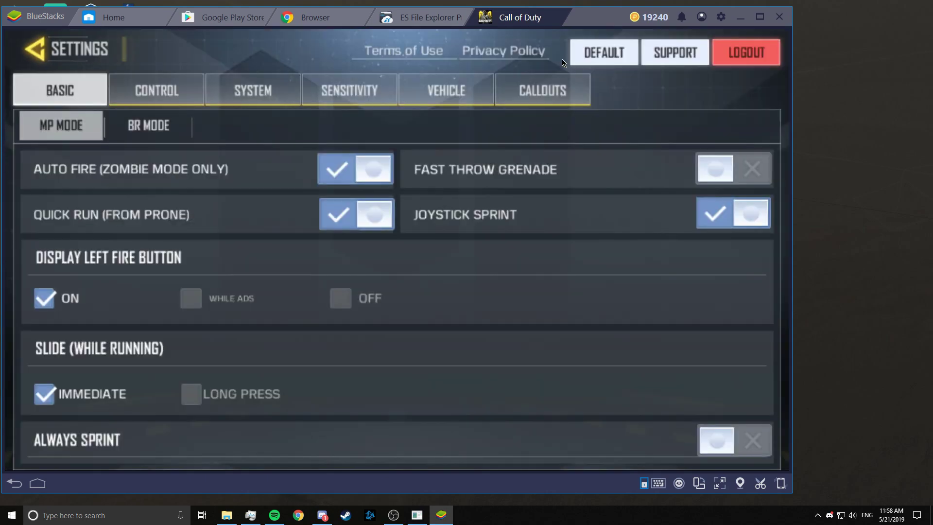
{"action": "left_click", "coordinate": [168, 94]}
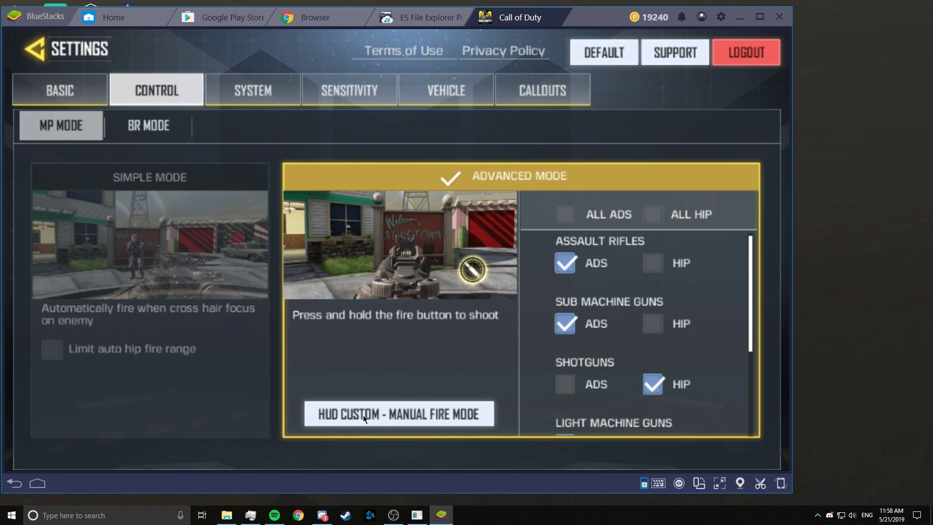
{"action": "left_click", "coordinate": [429, 418]}
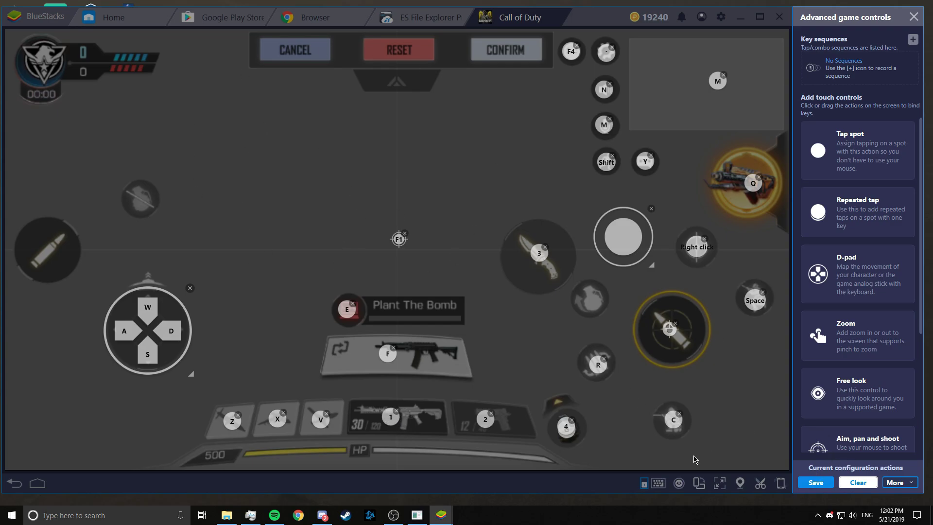
{"action": "left_click", "coordinate": [823, 486]}
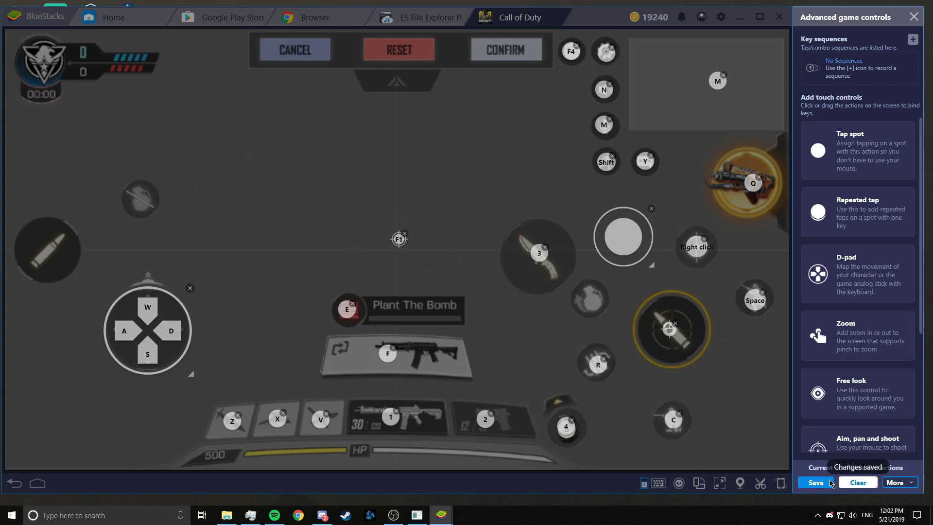
{"action": "key", "text": "Escape"}
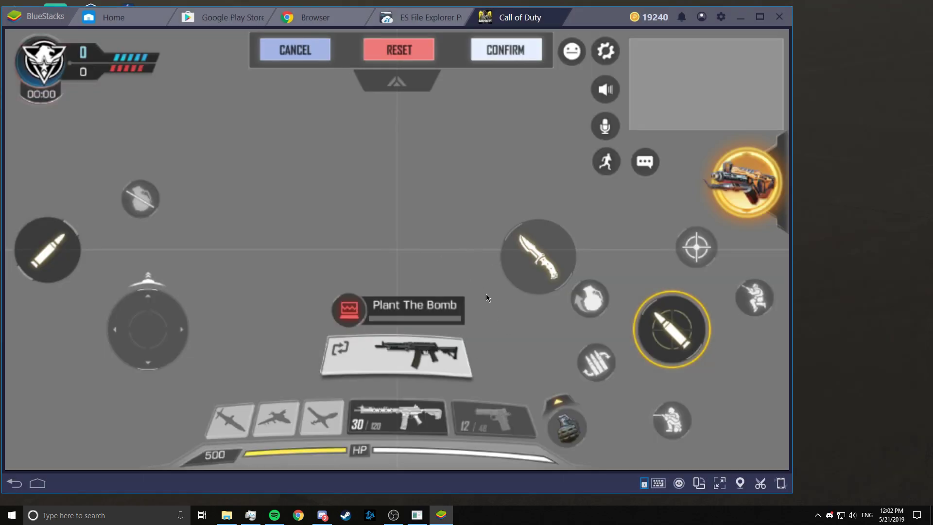
Set the alpha of the HUD's fire, knife, aim, reload and remaining action buttons to 10%
{"action": "left_click", "coordinate": [394, 84]}
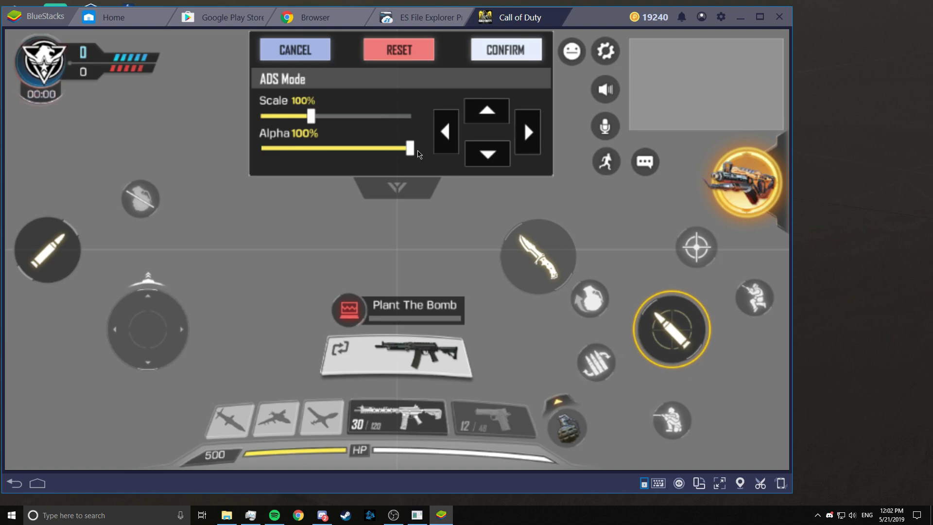
{"action": "left_click_drag", "start_coordinate": [414, 150], "coordinate": [260, 150]}
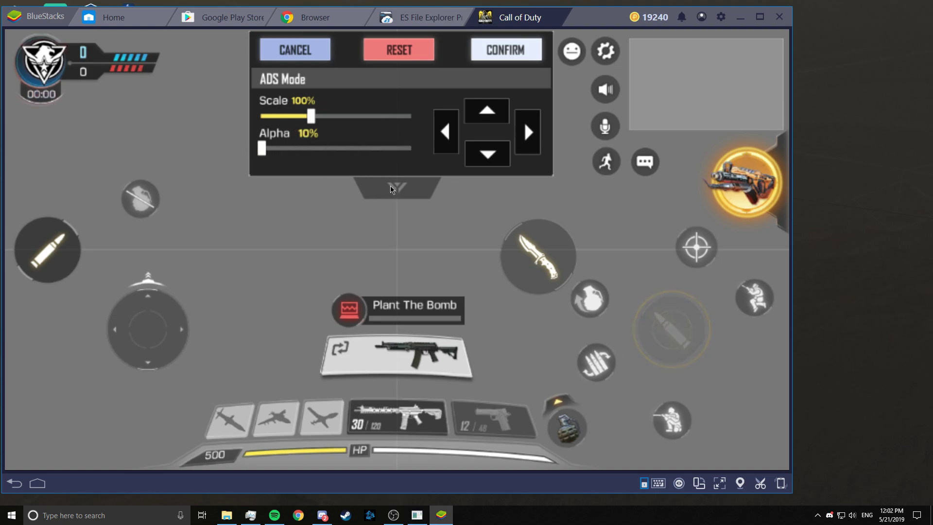
{"action": "left_click", "coordinate": [537, 256]}
{"action": "left_click", "coordinate": [396, 81]}
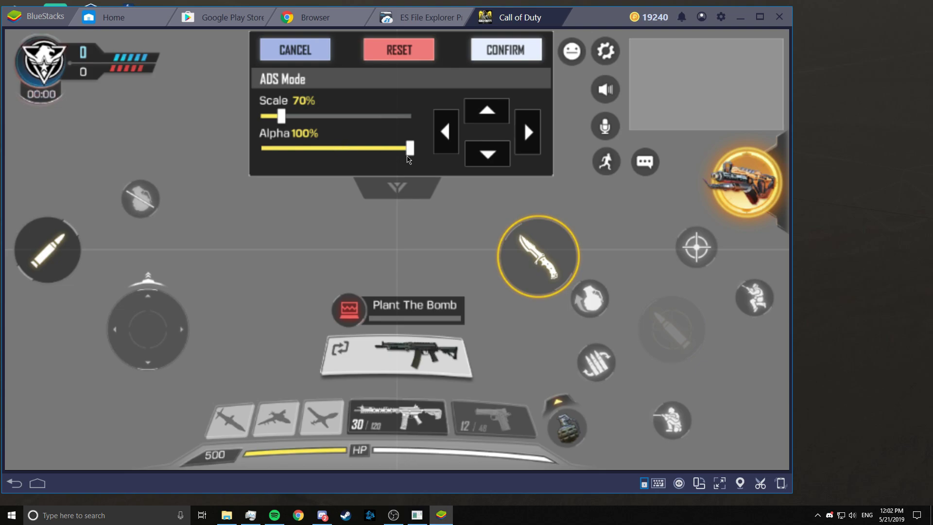
{"action": "left_click_drag", "start_coordinate": [409, 151], "coordinate": [262, 151]}
{"action": "left_click", "coordinate": [697, 248]}
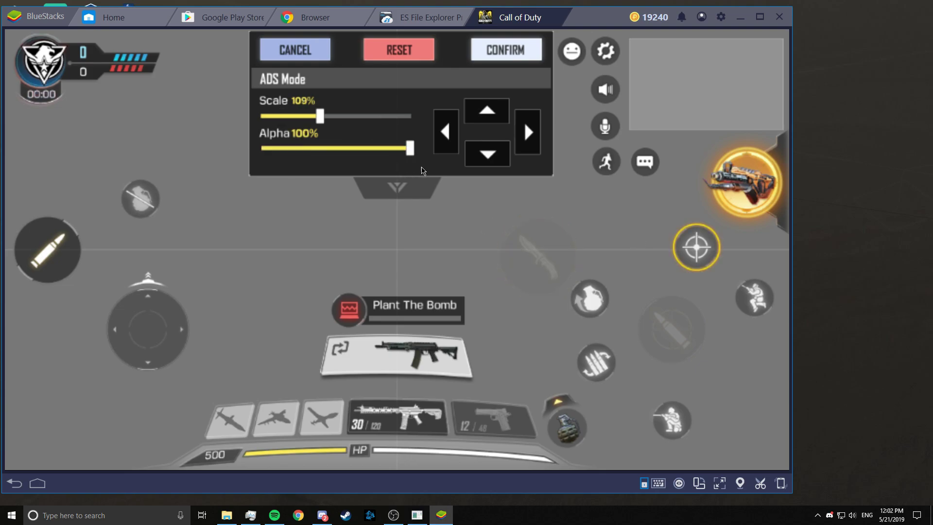
{"action": "left_click_drag", "start_coordinate": [409, 149], "coordinate": [212, 152]}
{"action": "left_click", "coordinate": [602, 370]}
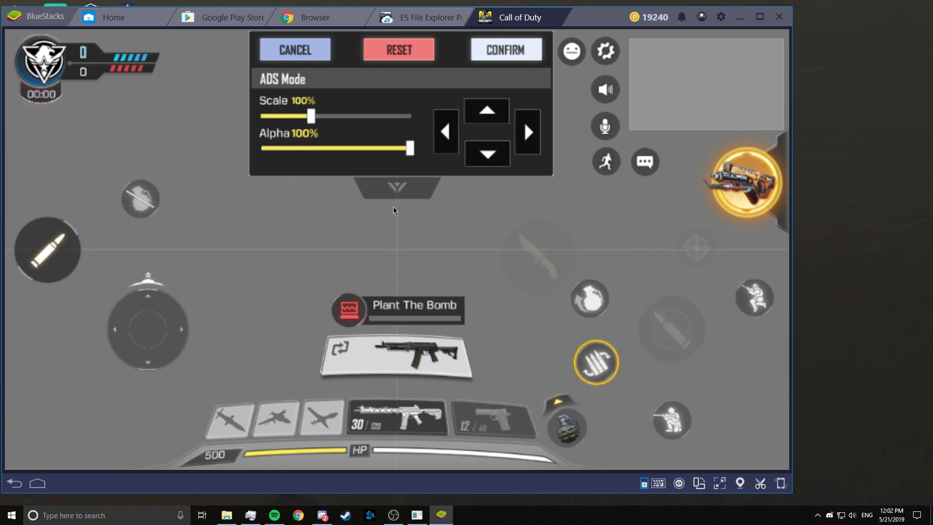
{"action": "left_click_drag", "start_coordinate": [409, 150], "coordinate": [189, 170]}
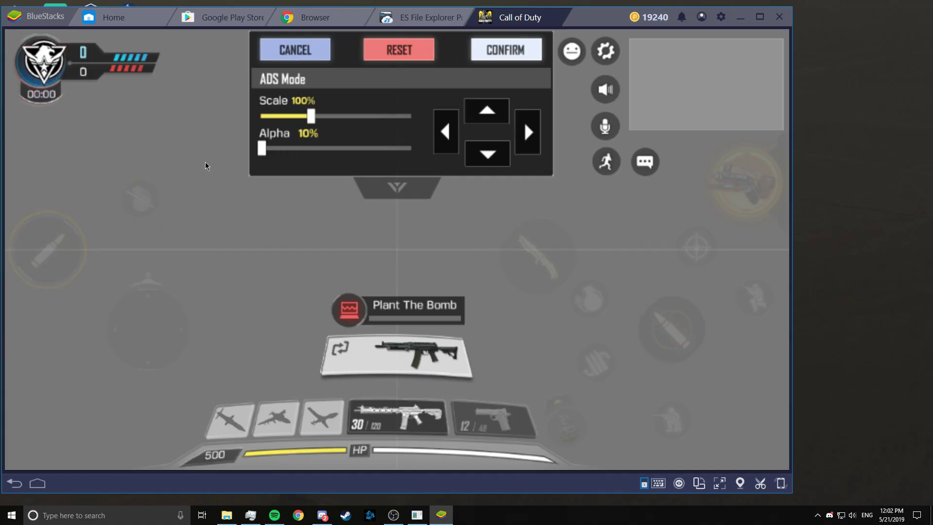
Confirm the faded HUD layout and reopen it with the advanced game controls editor
{"action": "left_click", "coordinate": [503, 50]}
{"action": "left_click", "coordinate": [428, 413]}
{"action": "left_click", "coordinate": [425, 195]}
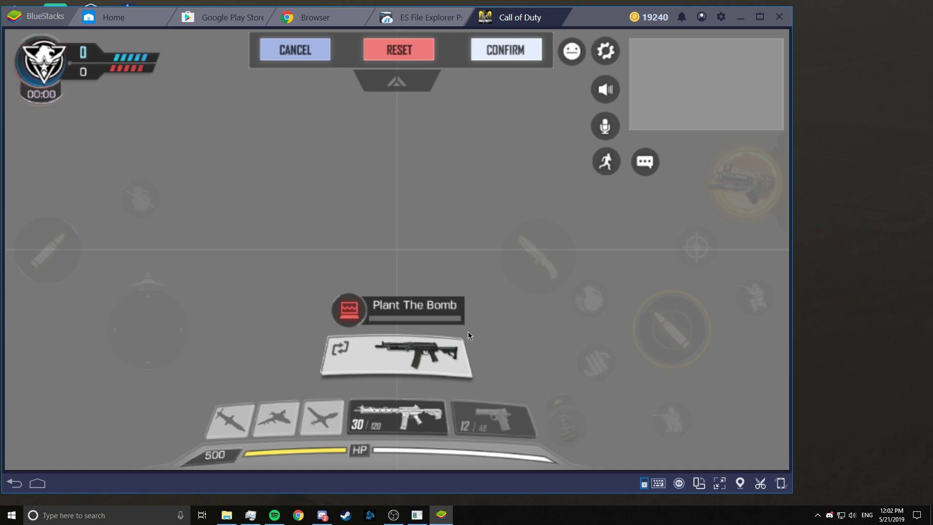
{"action": "left_click", "coordinate": [658, 483]}
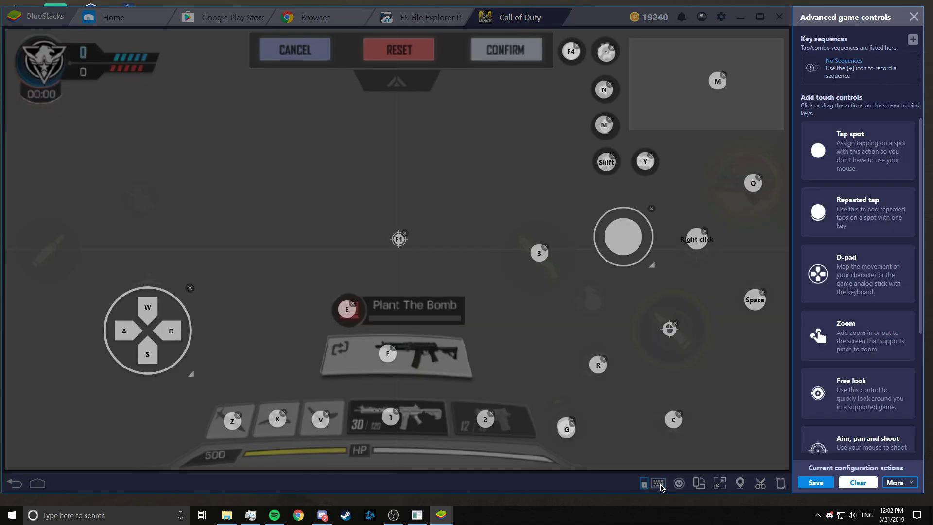
{"action": "left_click", "coordinate": [904, 483]}
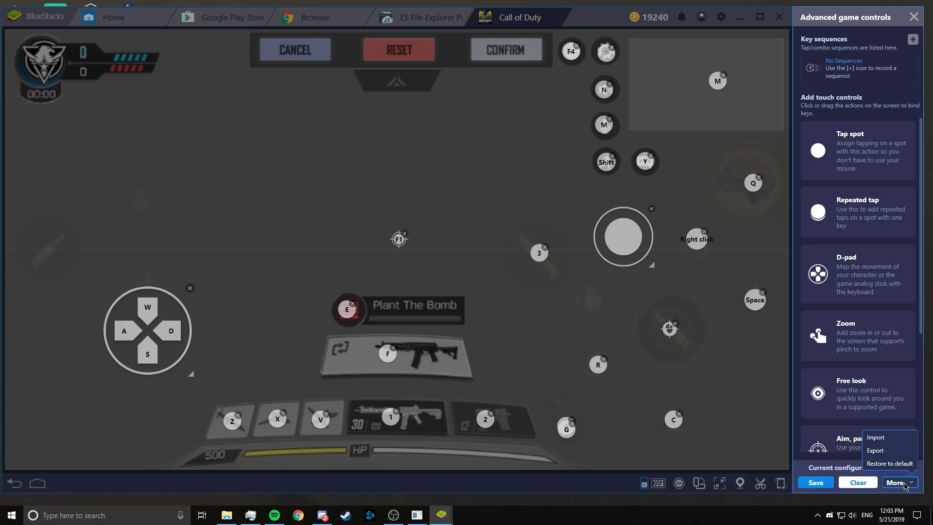
{"action": "left_click", "coordinate": [884, 438]}
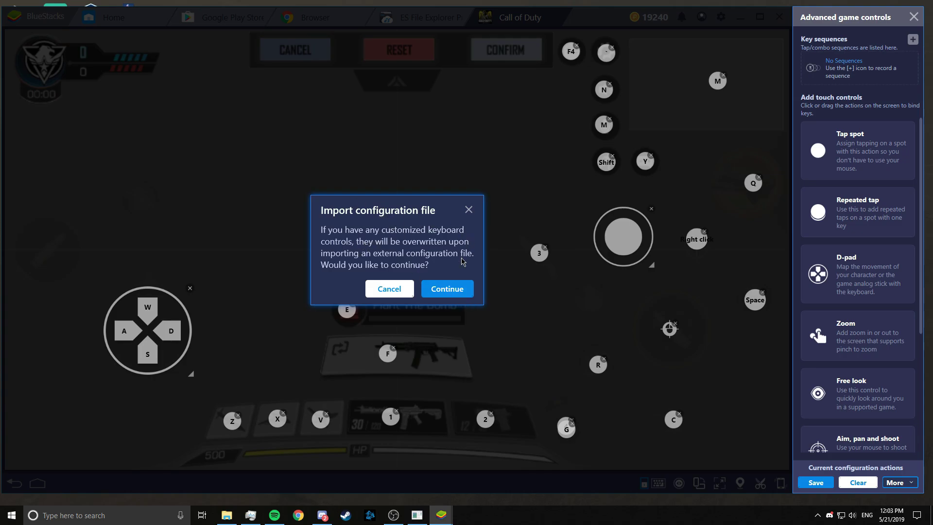
{"action": "left_click", "coordinate": [460, 299]}
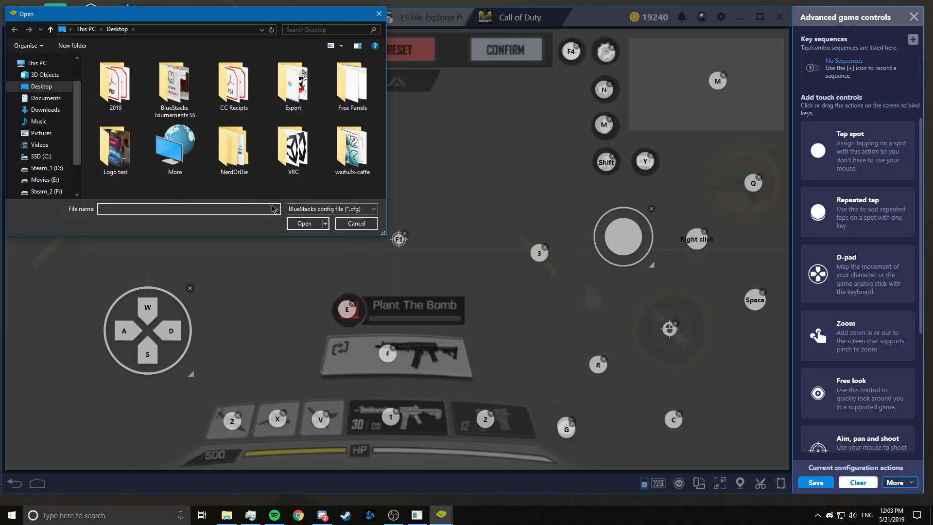
{"action": "left_click", "coordinate": [357, 224]}
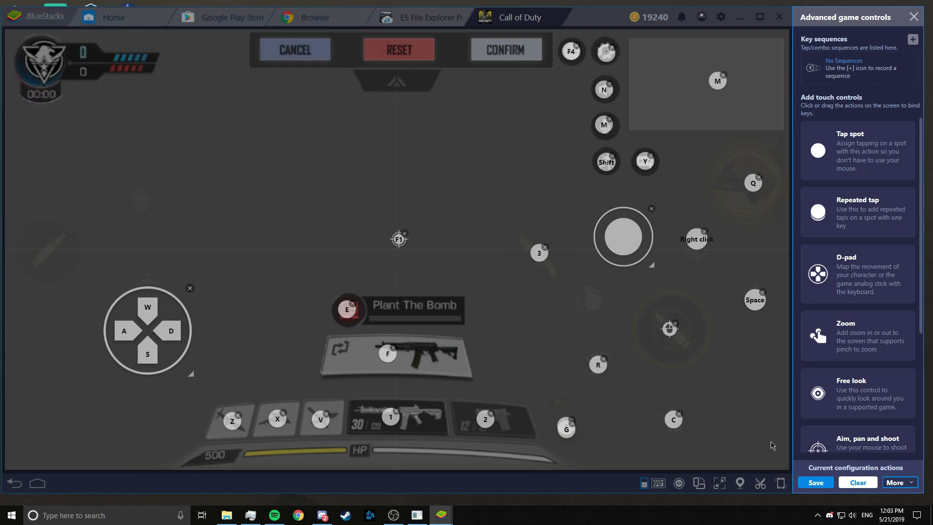
Export the current key mapping to the Desktop as com.activision.callofduty.shooter.cfg
{"action": "left_click", "coordinate": [898, 483]}
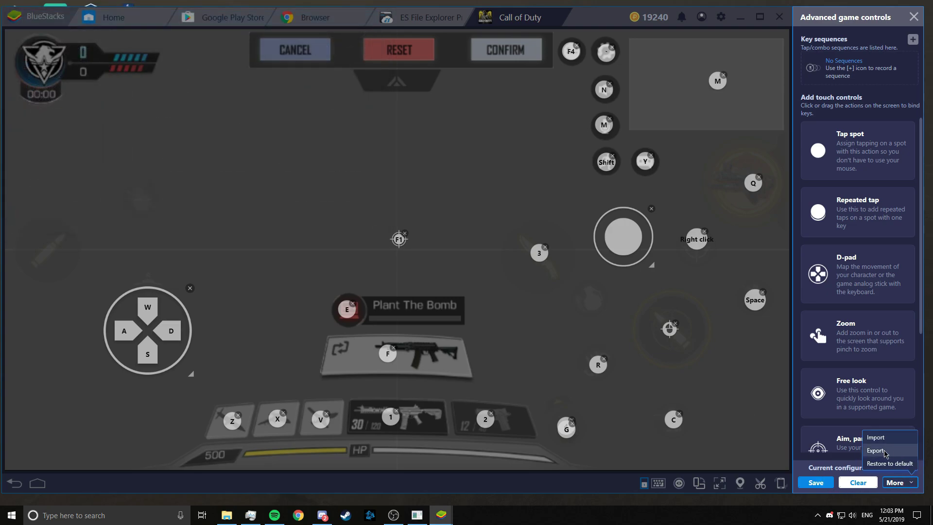
{"action": "left_click", "coordinate": [570, 294]}
{"action": "left_click_drag", "start_coordinate": [785, 14], "coordinate": [539, 48]}
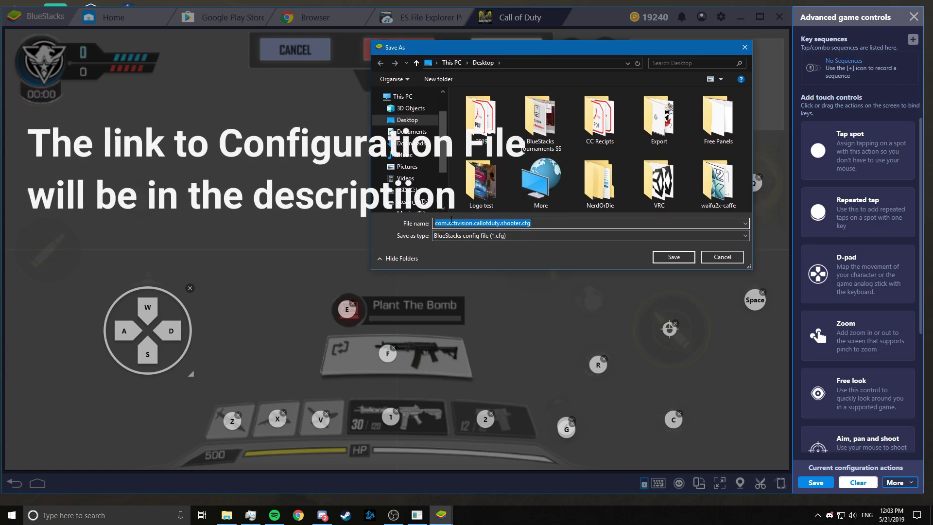
{"action": "left_click", "coordinate": [465, 223]}
{"action": "left_click", "coordinate": [677, 258]}
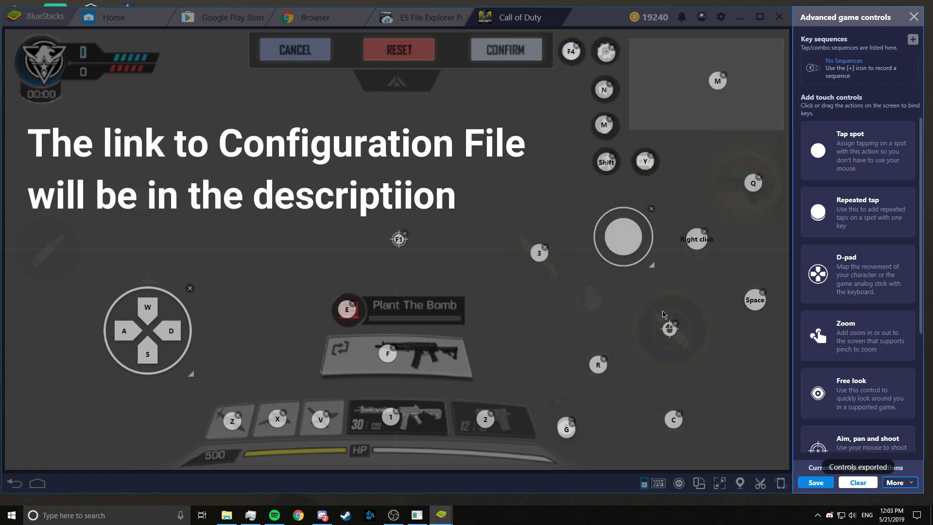
Clear all mapped controls, import com.activision.callofduty.shooter.cfg from the Desktop, and save the restored key mapping
{"action": "left_click", "coordinate": [859, 484]}
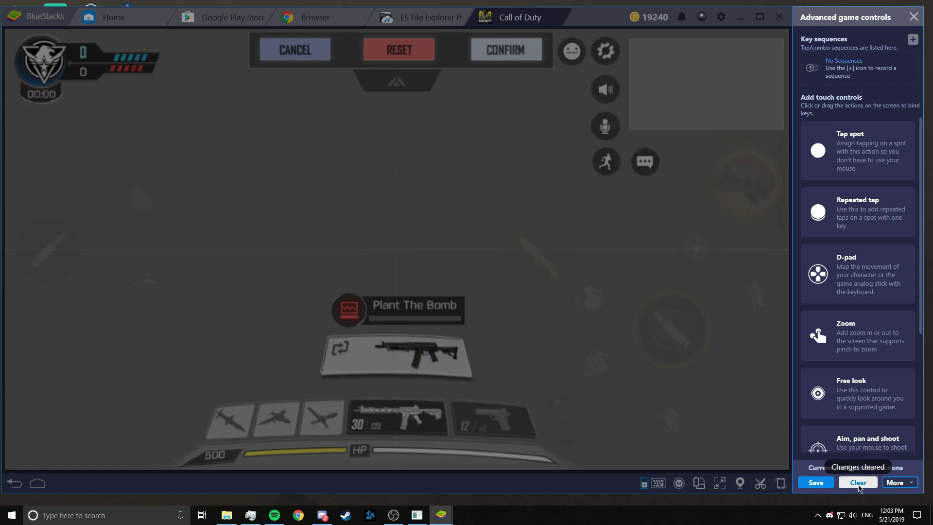
{"action": "left_click", "coordinate": [907, 482]}
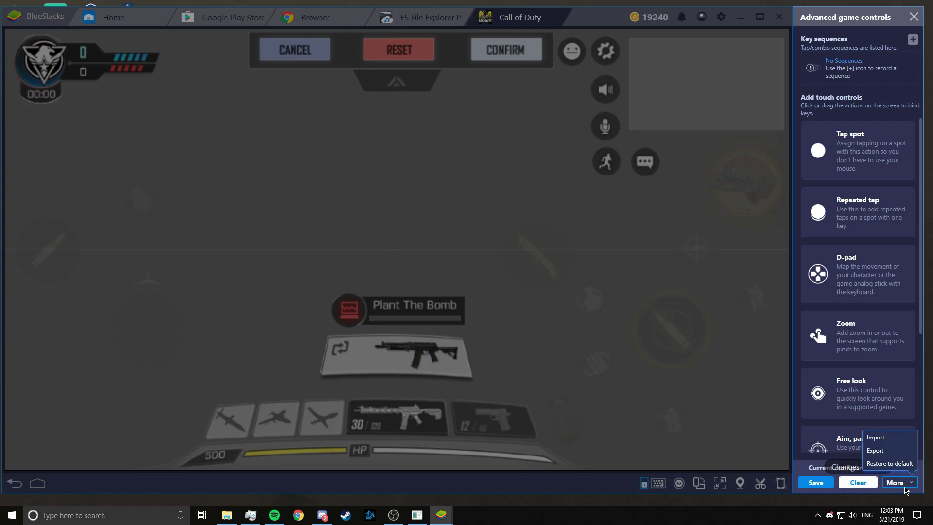
{"action": "left_click", "coordinate": [884, 438]}
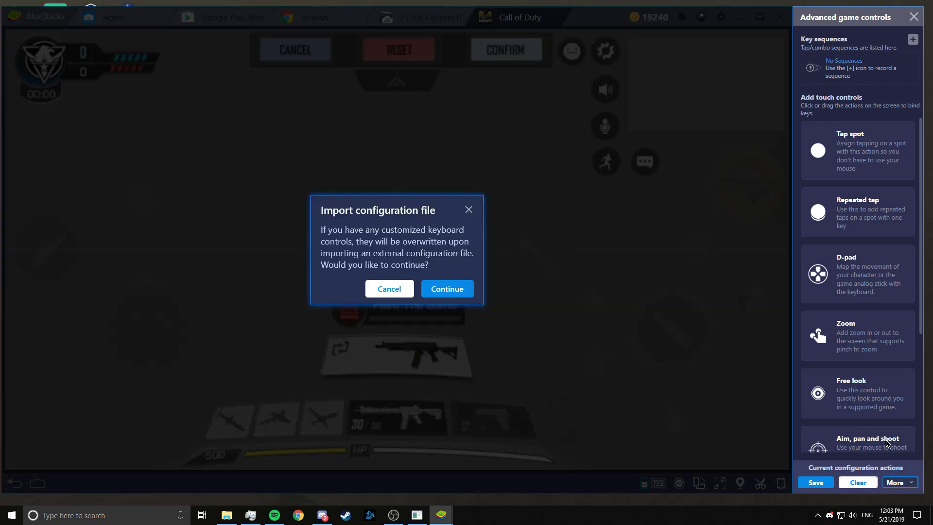
{"action": "left_click", "coordinate": [447, 288]}
{"action": "left_click", "coordinate": [109, 171]}
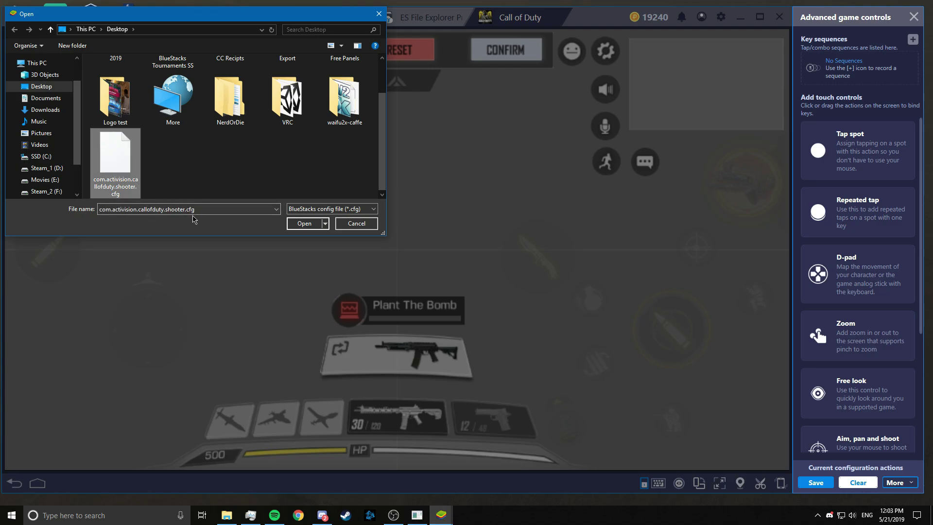
{"action": "left_click", "coordinate": [306, 223]}
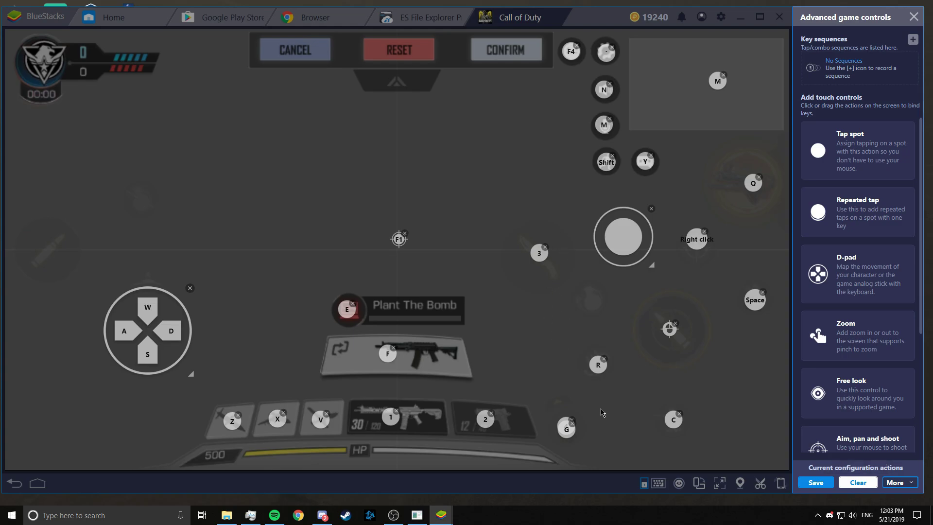
{"action": "left_click", "coordinate": [821, 483]}
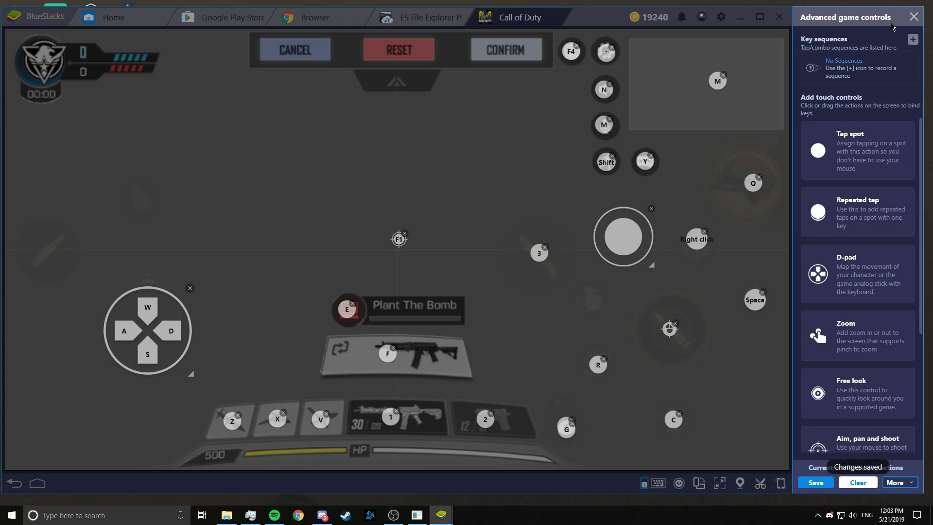
{"action": "left_click", "coordinate": [915, 17]}
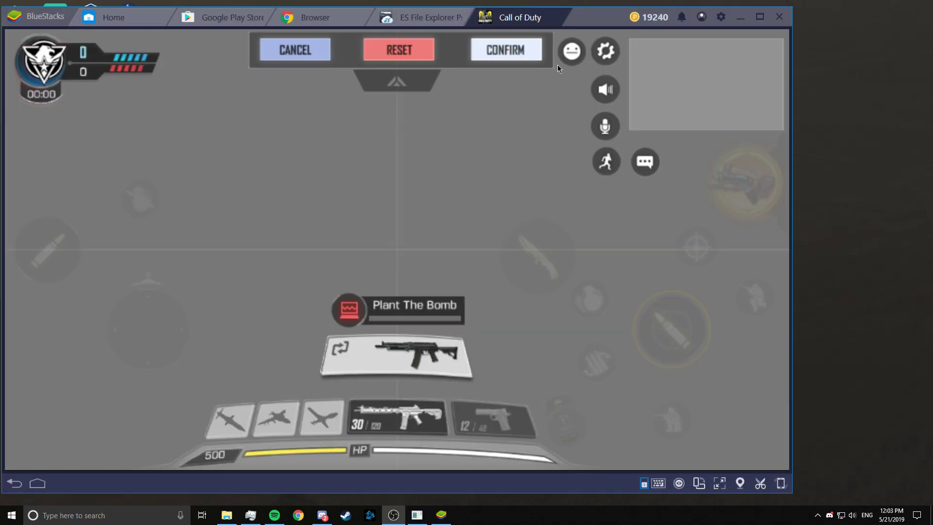
Confirm the HUD layout, leave the settings, and start a multiplayer Frontline match on a random map
{"action": "left_click", "coordinate": [520, 54]}
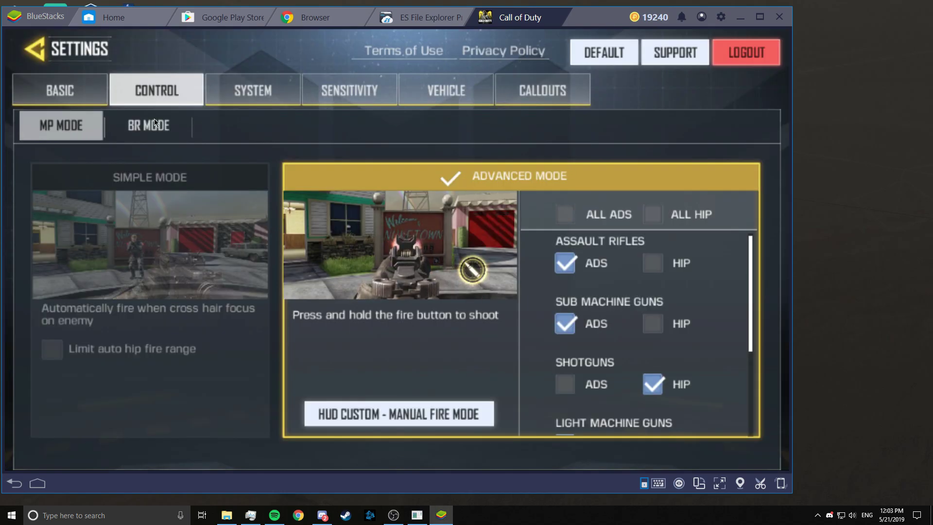
{"action": "left_click", "coordinate": [38, 47]}
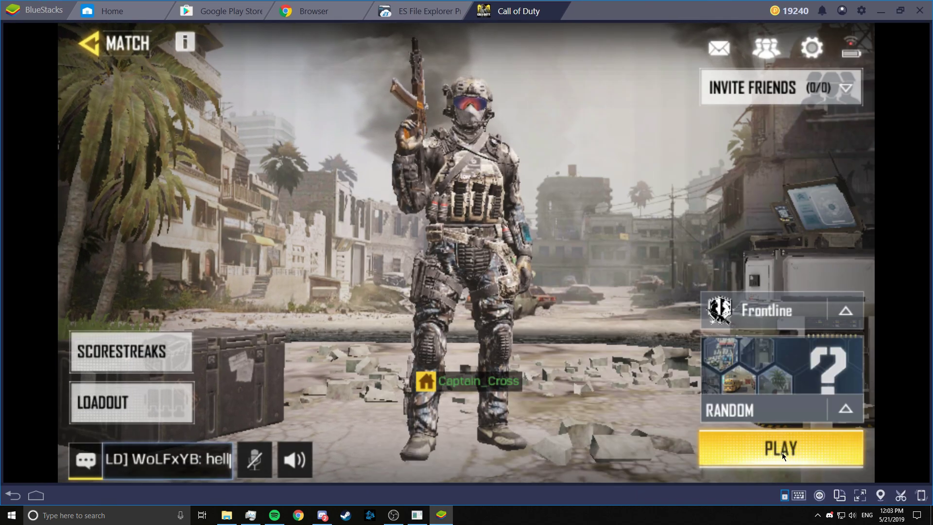
{"action": "left_click", "coordinate": [782, 453]}
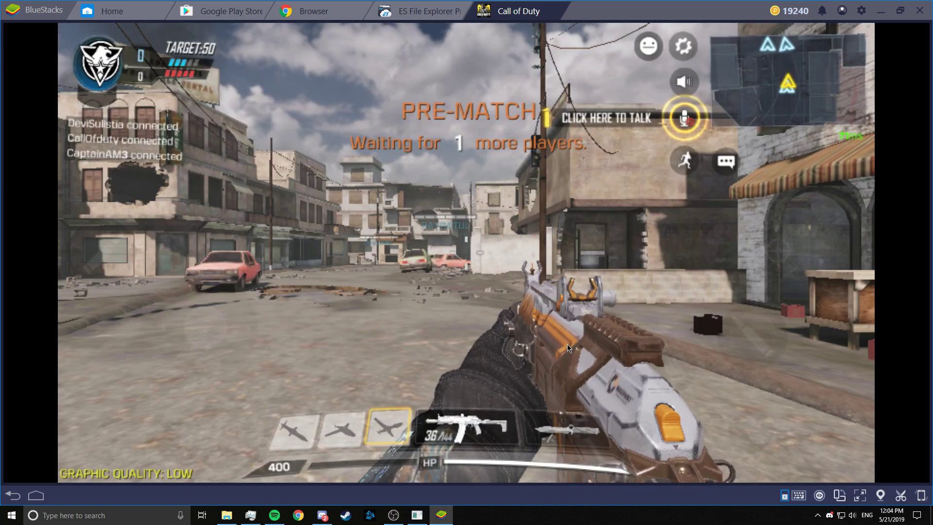
Dismiss the microphone talk prompt and mute the voice chat speaker in the pre-match, resuming mouse aiming
{"action": "key", "text": "F1"}
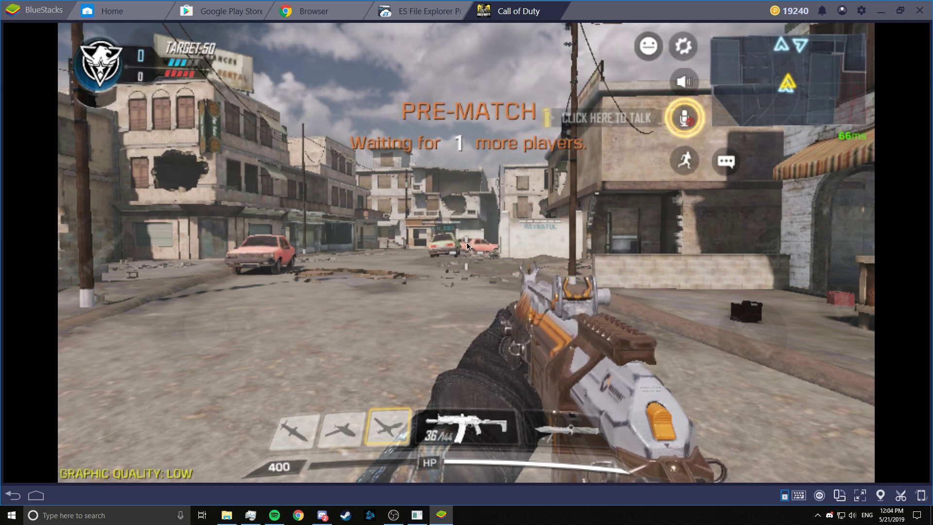
{"action": "left_click", "coordinate": [685, 116]}
{"action": "left_click", "coordinate": [685, 118]}
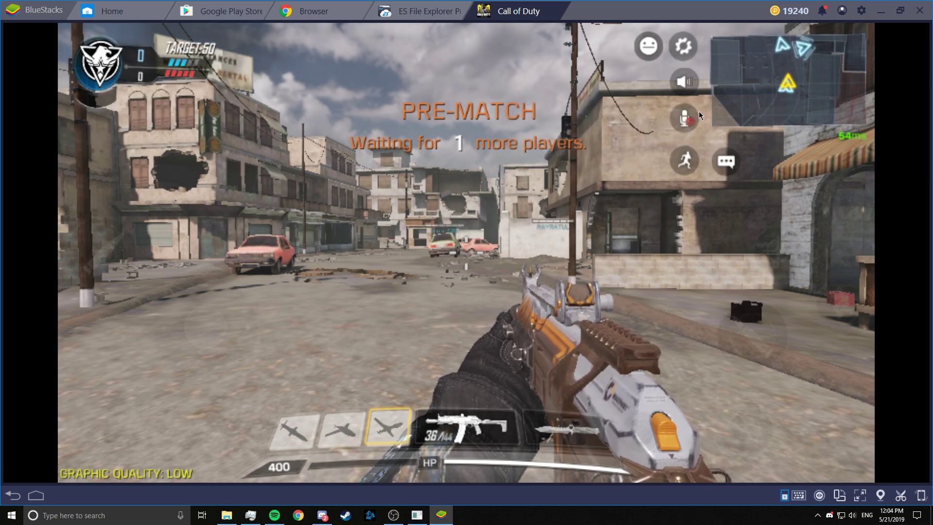
{"action": "left_click", "coordinate": [684, 81]}
{"action": "left_click", "coordinate": [616, 92]}
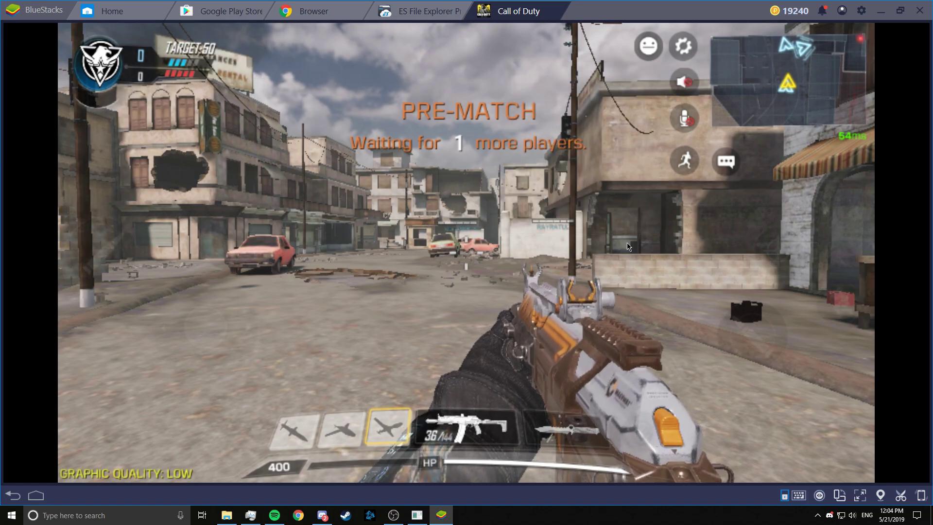
{"action": "key", "text": "F1"}
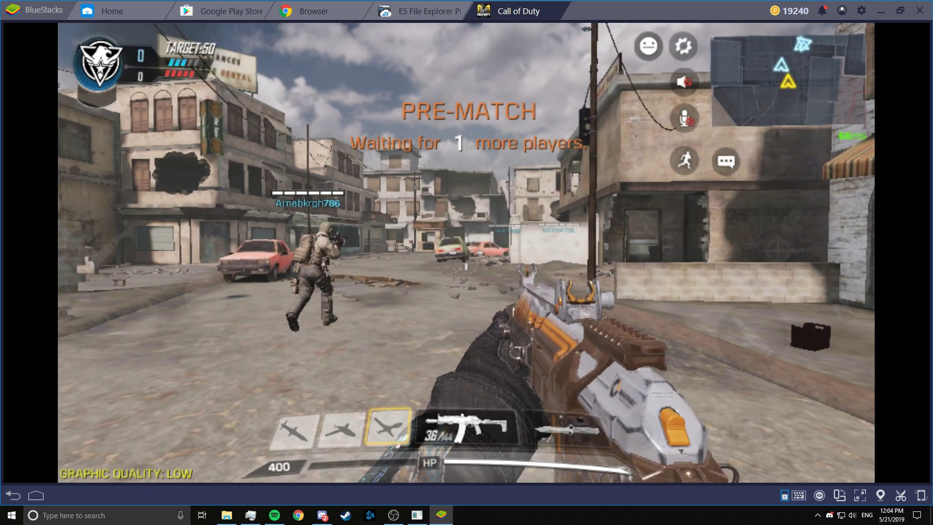
Run forward along the street past the parked cars during the pre-match, and accept the Special Ops 1 loadout for the Frontline match on Crossfire
{"action": "key", "text": "w"}
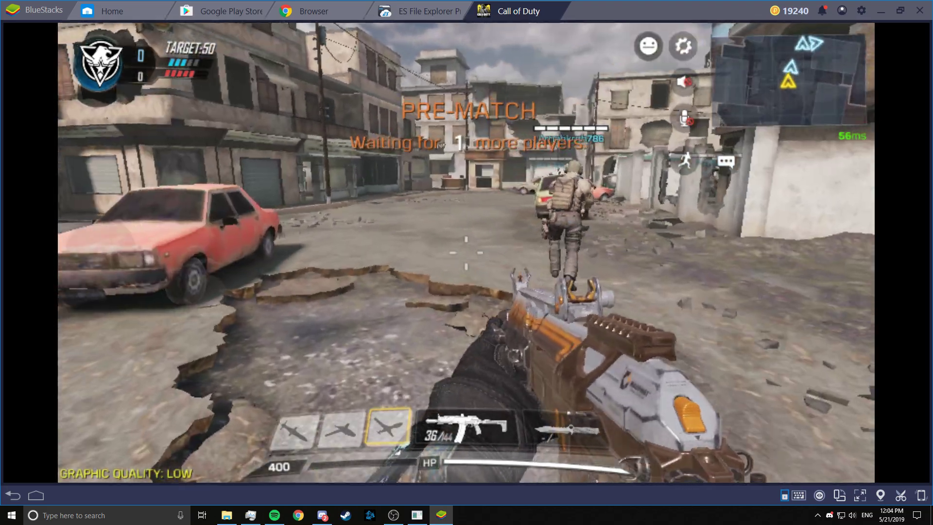
{"action": "key", "text": "w"}
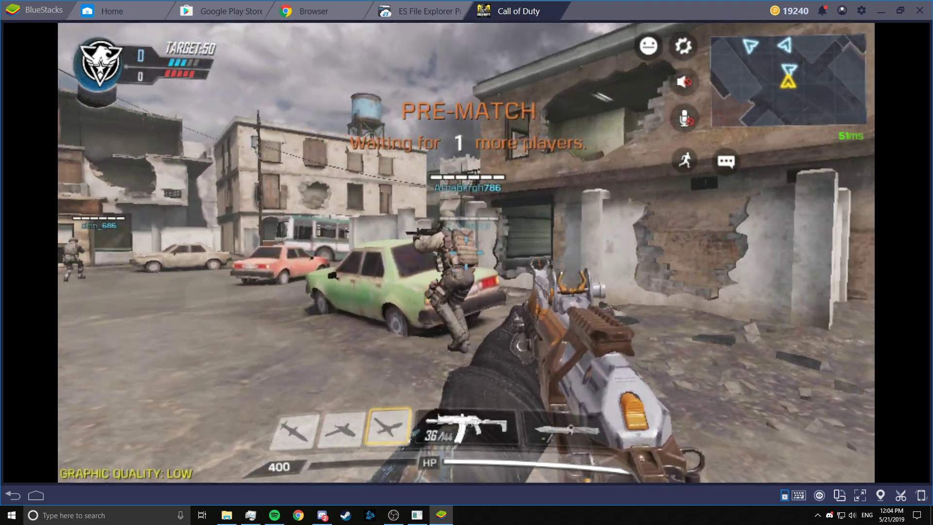
{"action": "key", "text": "w"}
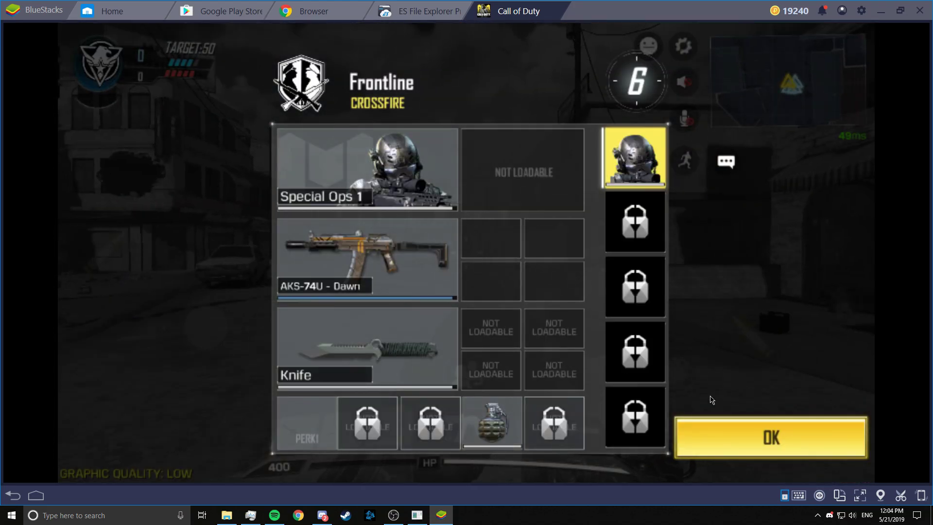
{"action": "left_click", "coordinate": [767, 448]}
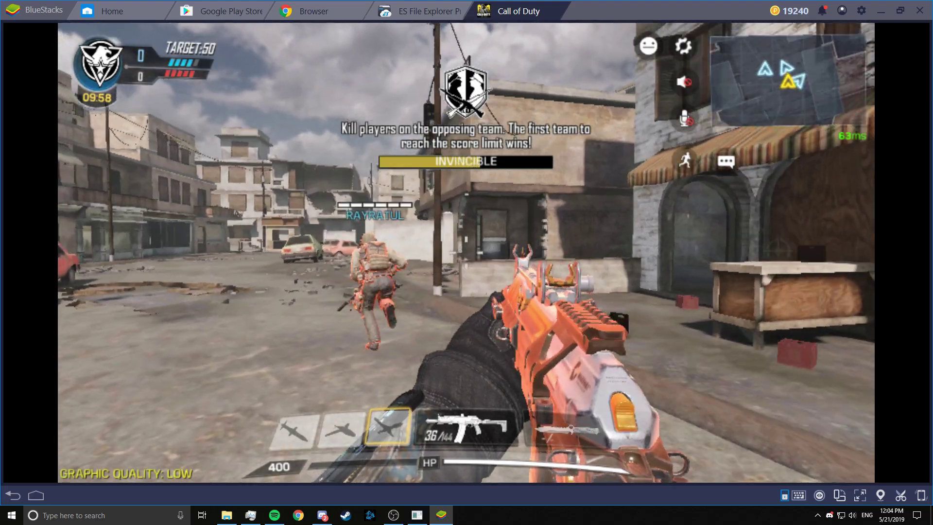
Advance from the spawn behind the teammates into the corner building and through its interior corridor toward the fighting
{"action": "key", "text": "w"}
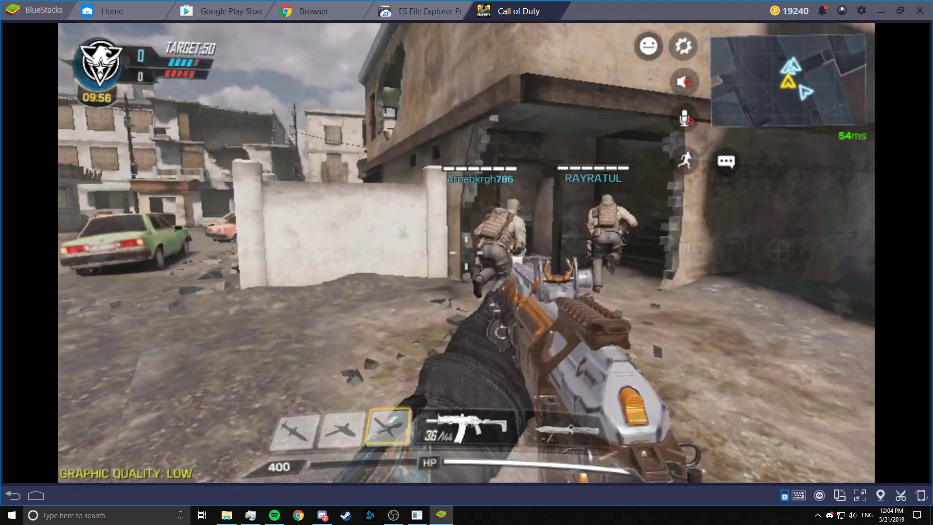
{"action": "key", "text": "w"}
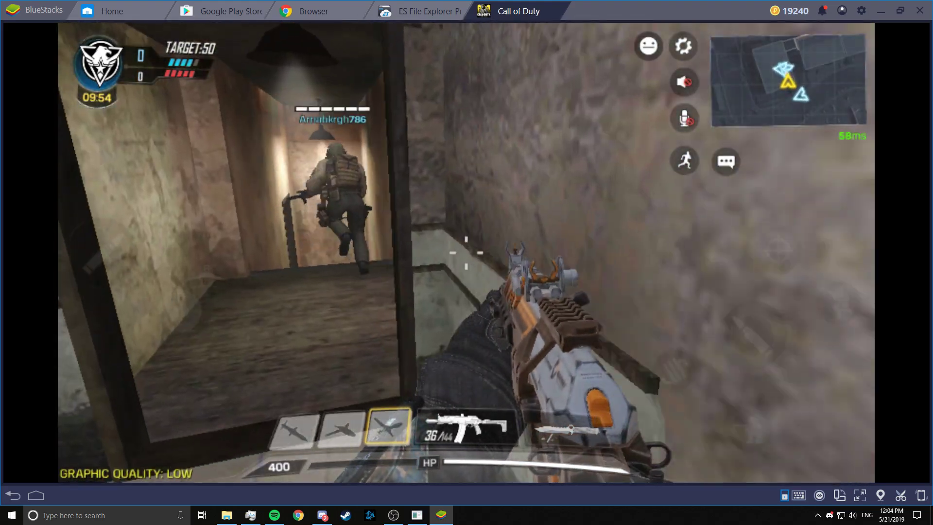
{"action": "key", "text": "w"}
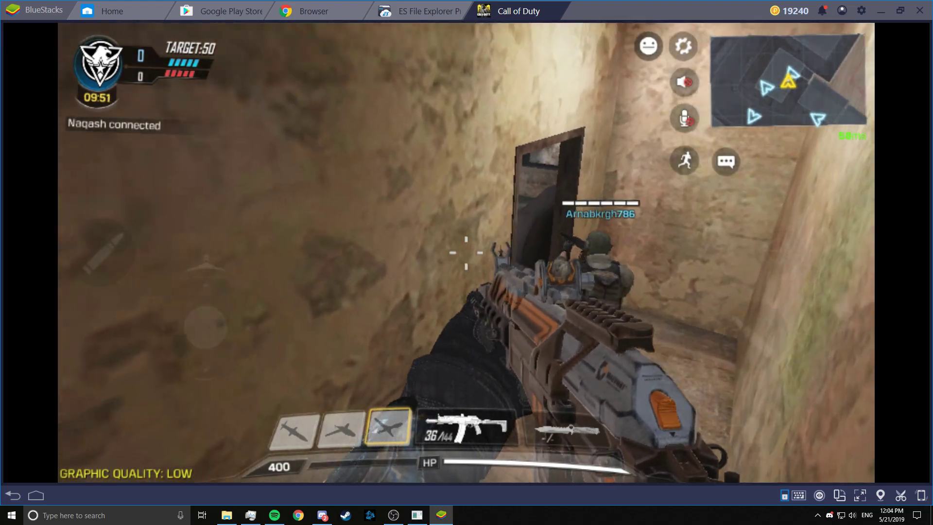
{"action": "key", "text": "w"}
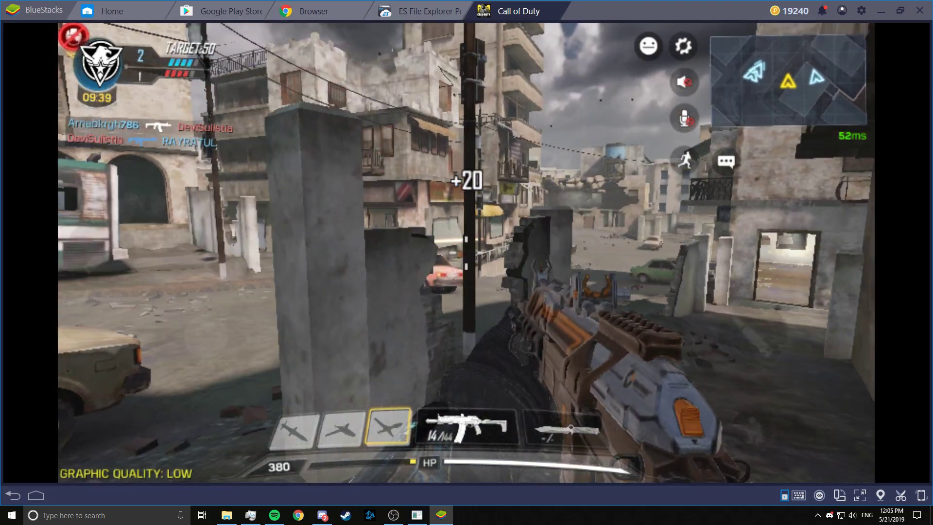
Reload the AKS-74U while crossing the street, and advance to the hardware shop to engage the enemy inside
{"action": "key", "text": "r"}
{"action": "key", "text": "w"}
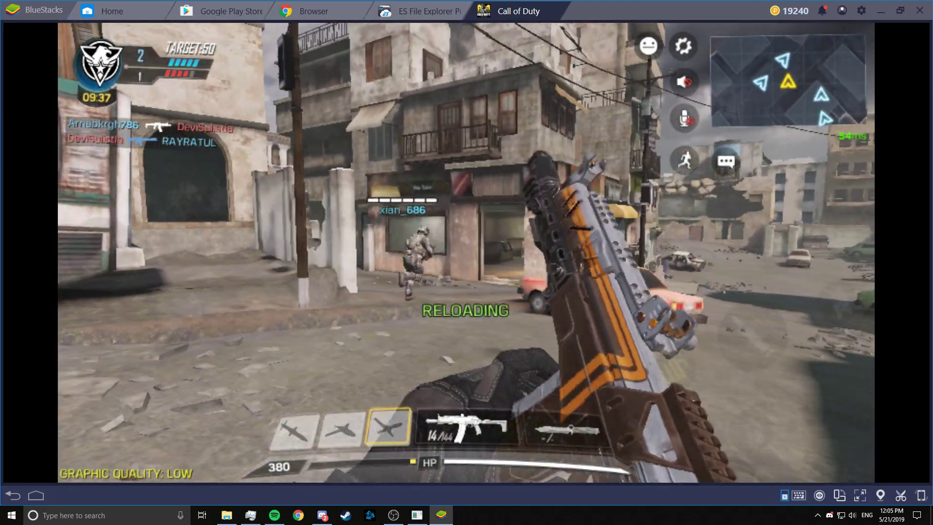
{"action": "key", "text": "w"}
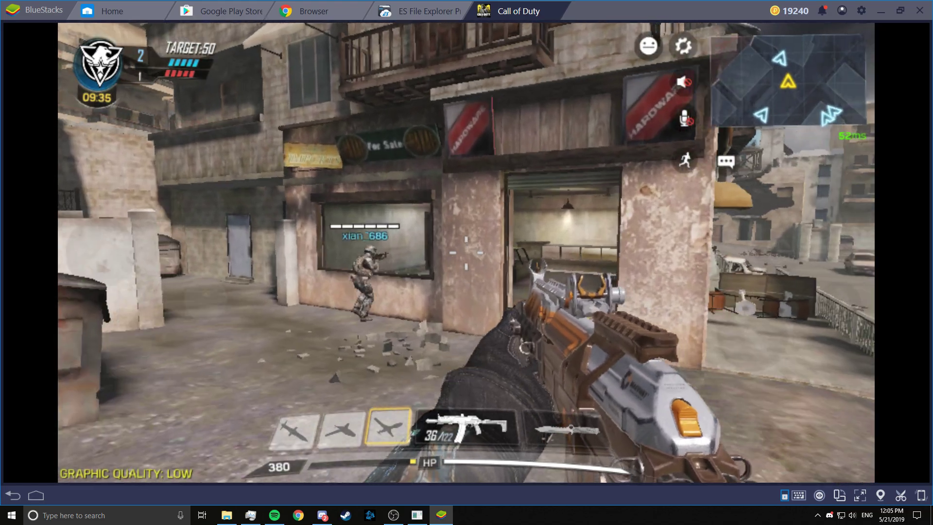
{"action": "key", "text": "w"}
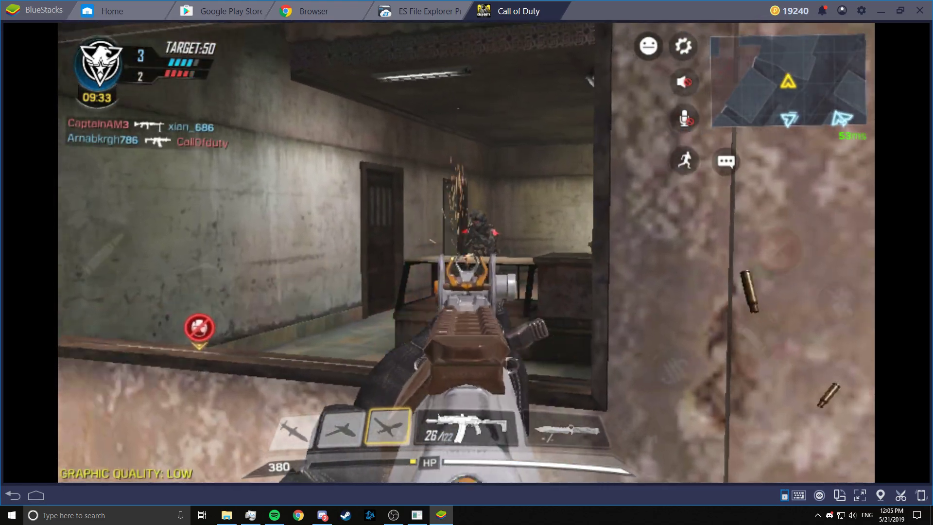